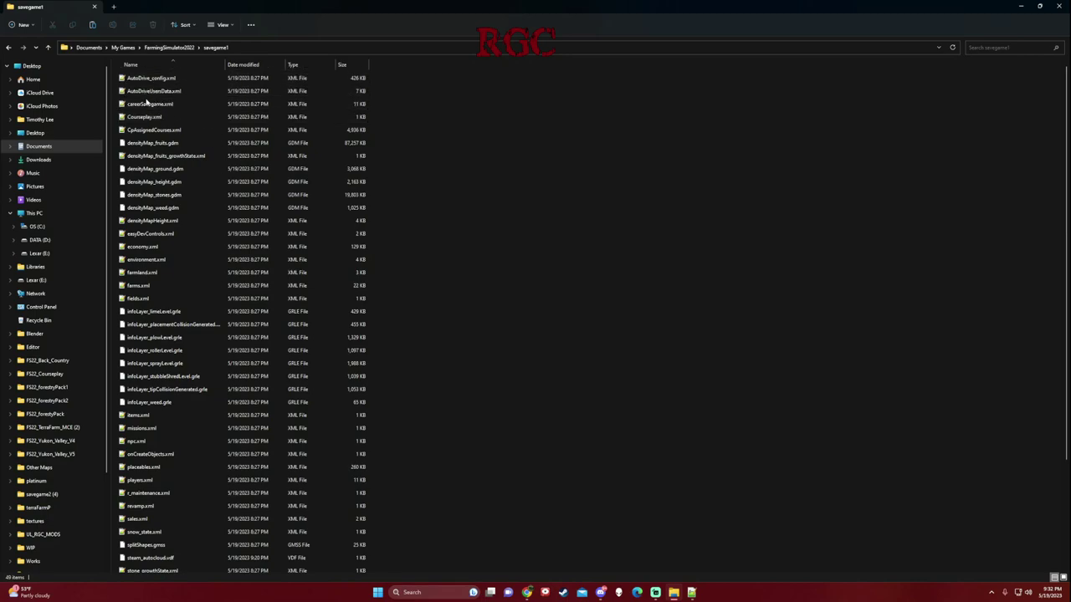
Open careerSavegame.xml from the savegame1 folder and select the money value in its statistics section.
click(147, 104)
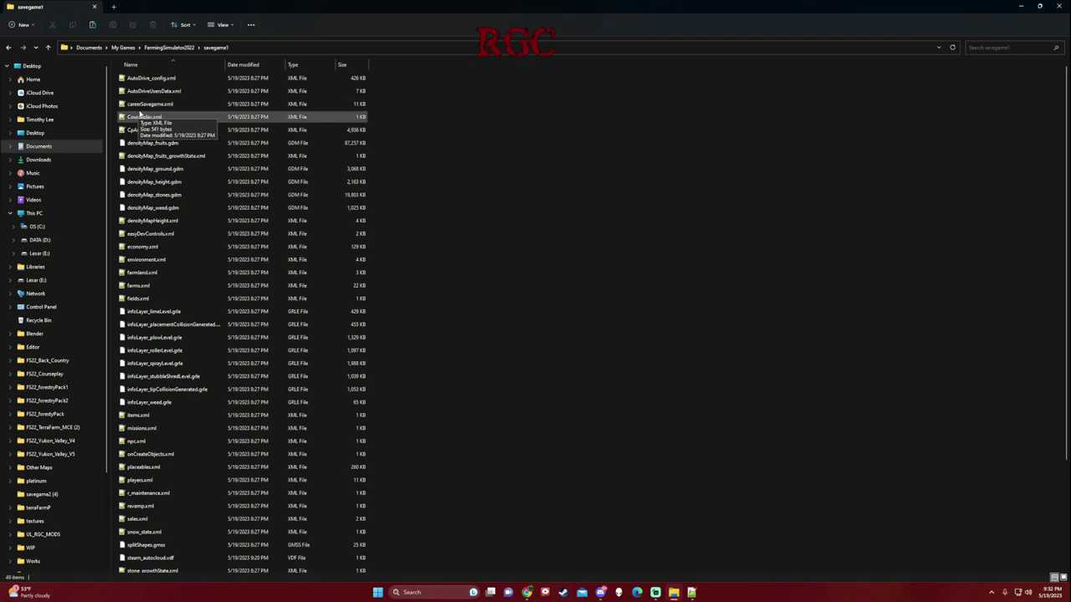
click(143, 117)
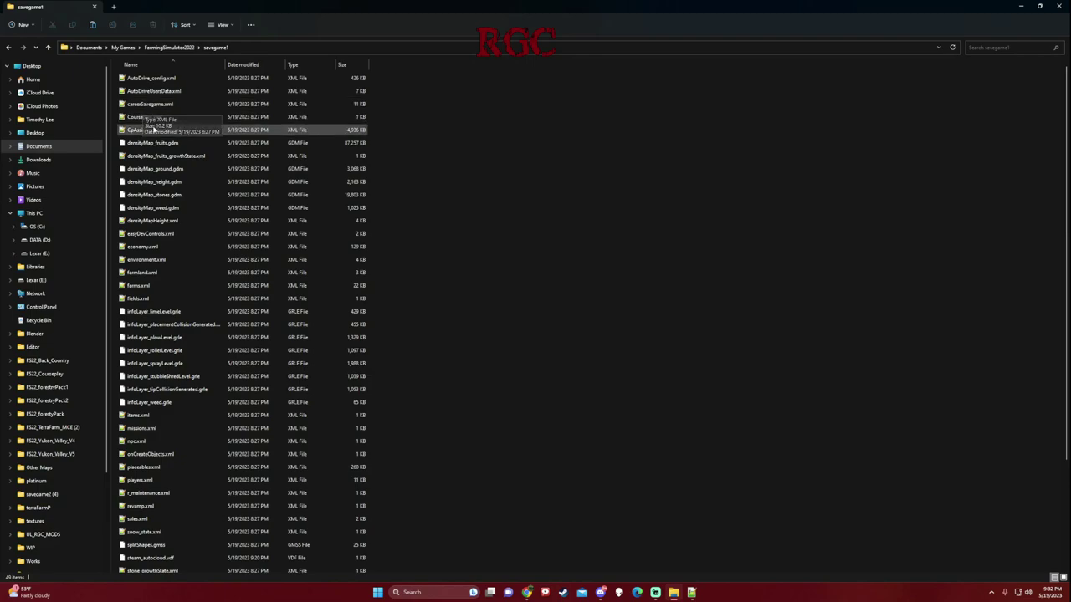
click(143, 104)
double_click(144, 105)
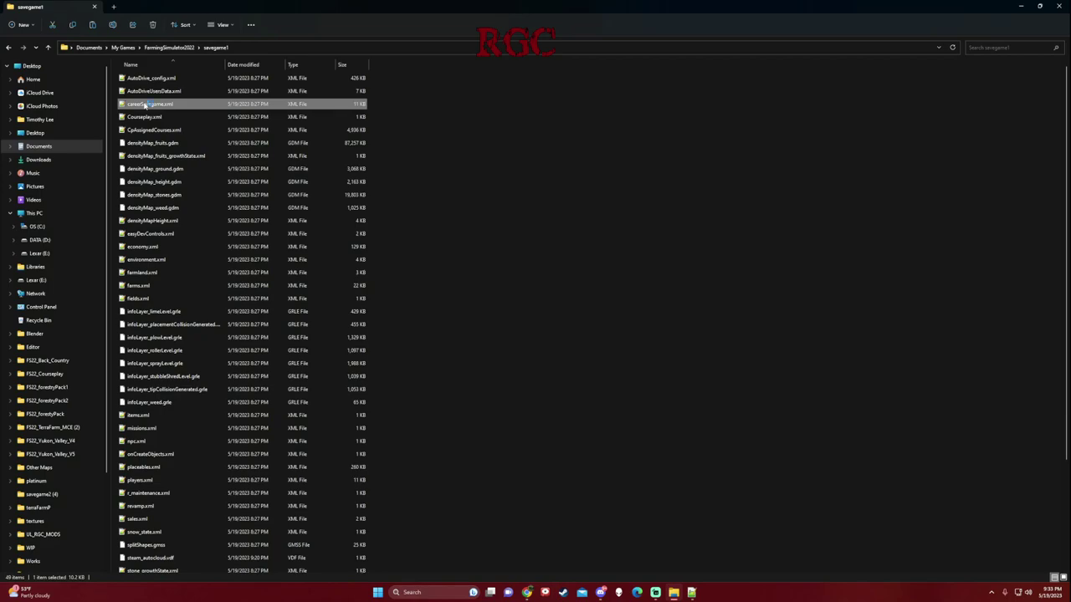
scroll(536, 302, up, 11)
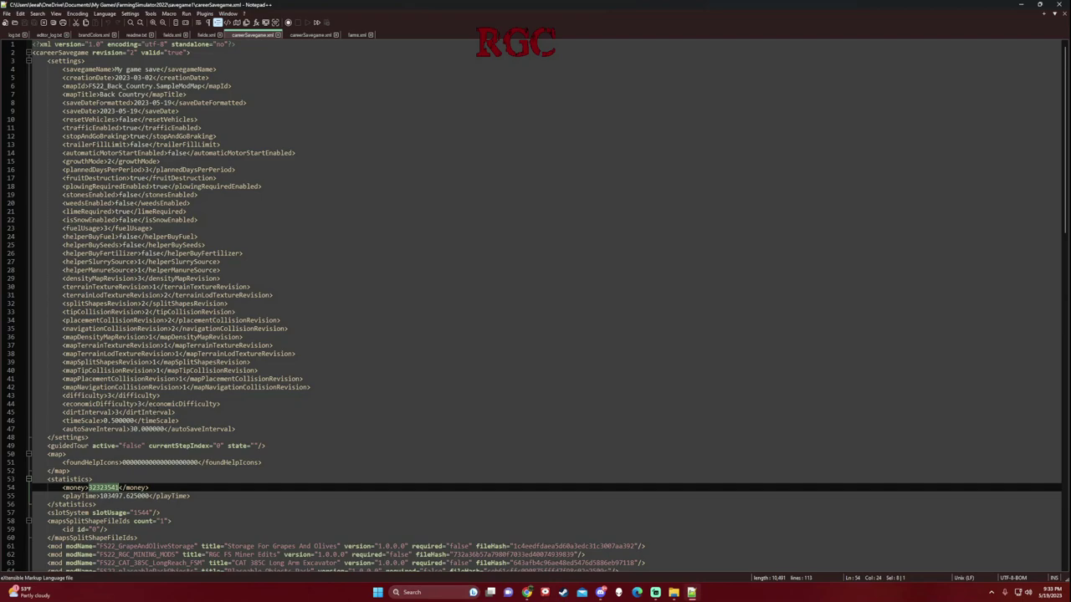
click(127, 487)
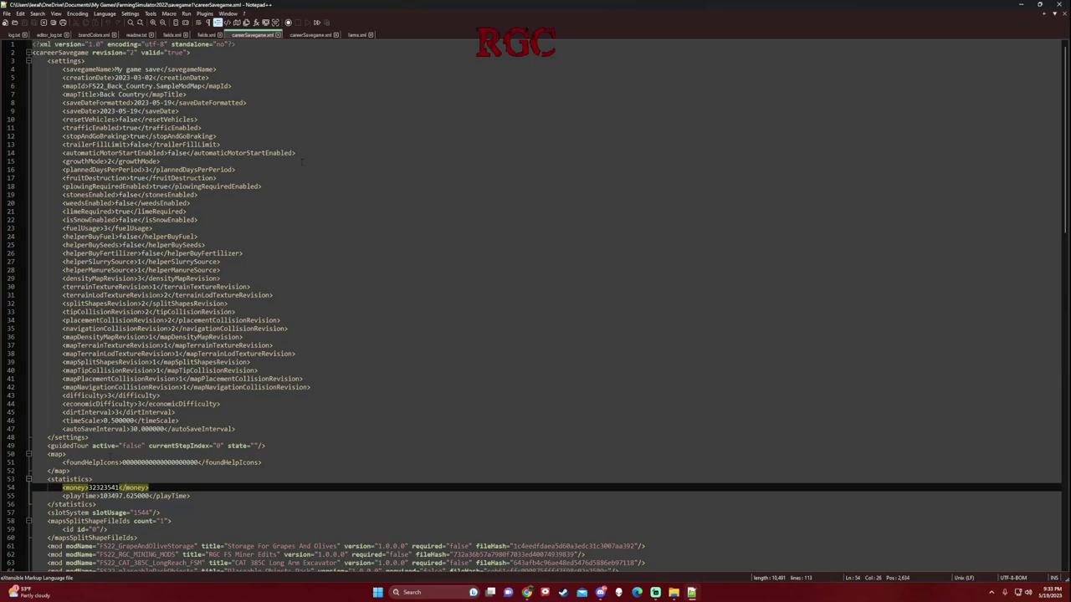
drag(89, 488, 120, 487)
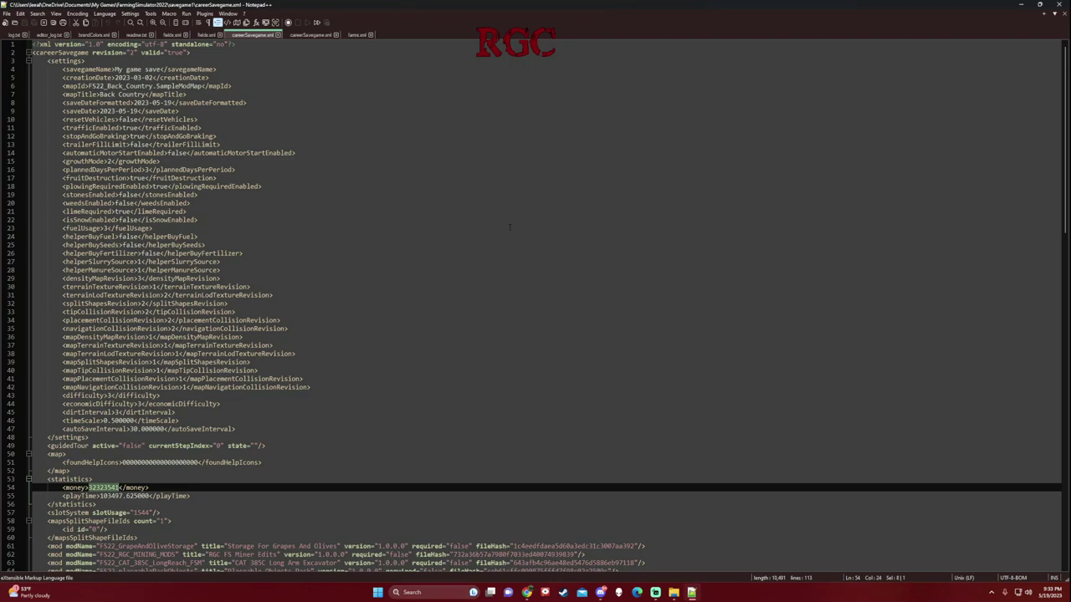
click(1020, 5)
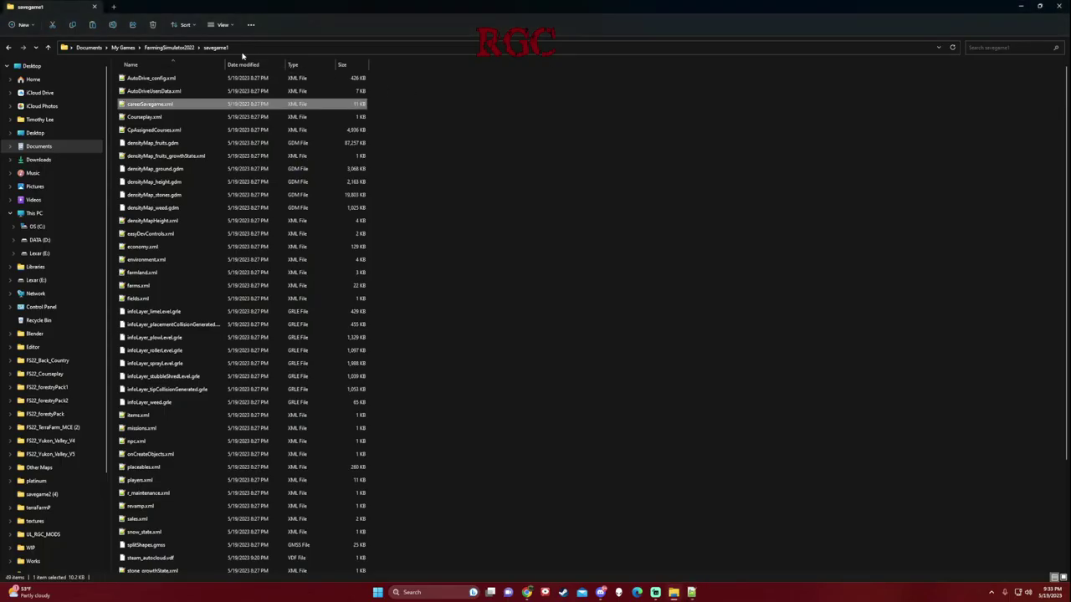
In a new File Explorer tab, go to Documents > My Games > FarmingSimulator2022 > savegame3 and open its careerSavegame.xml.
click(114, 7)
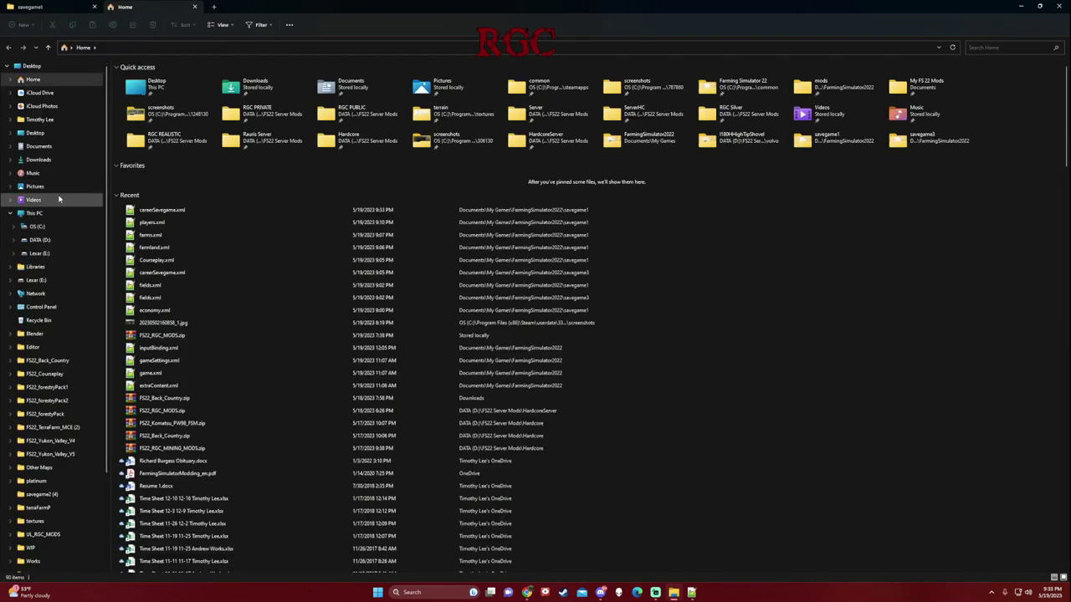
click(20, 147)
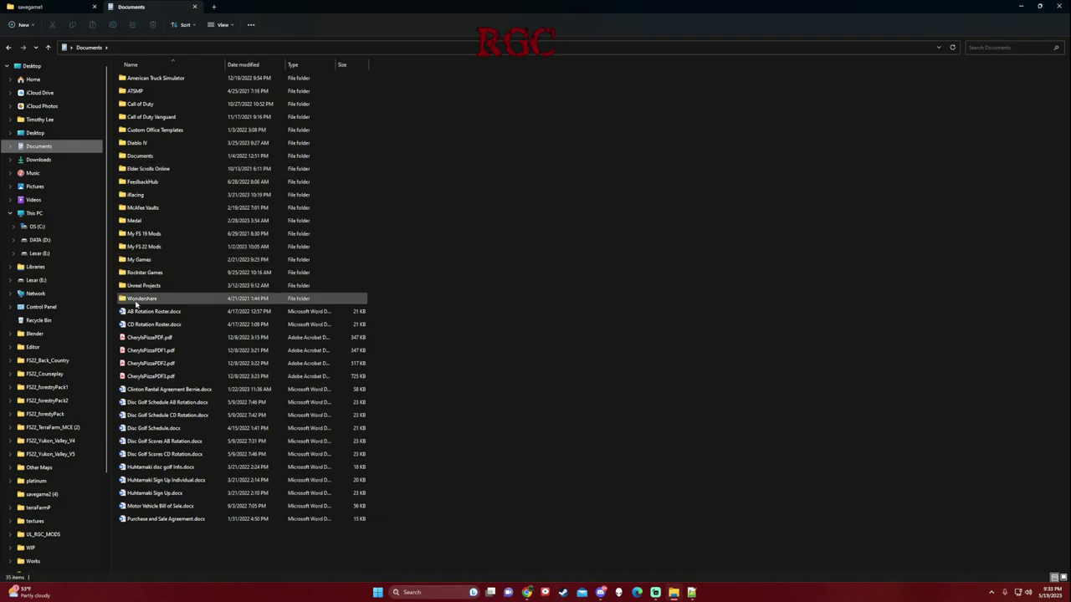
double_click(142, 260)
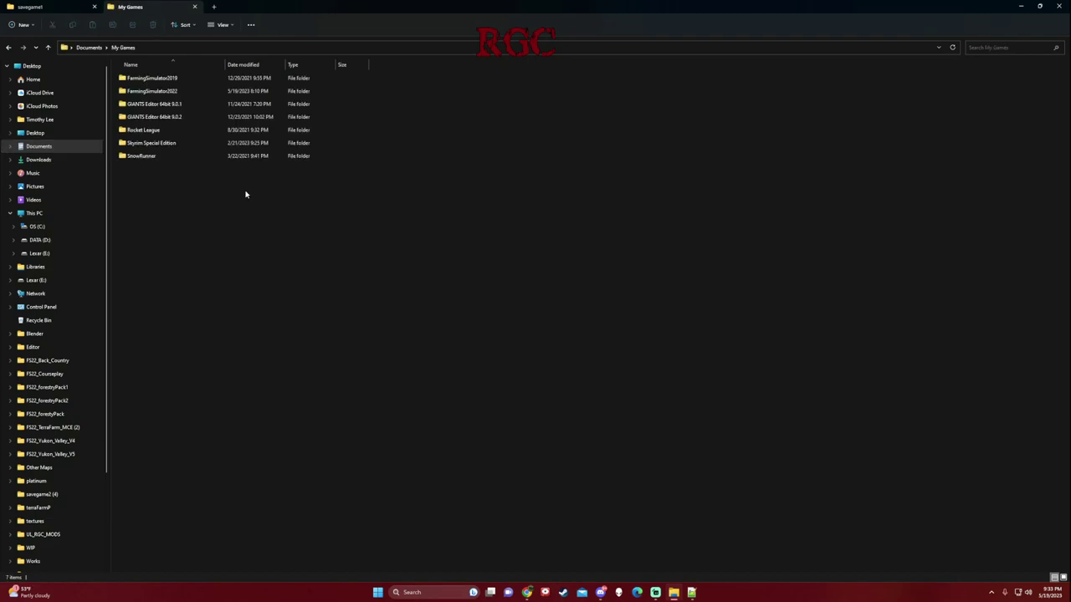
double_click(155, 92)
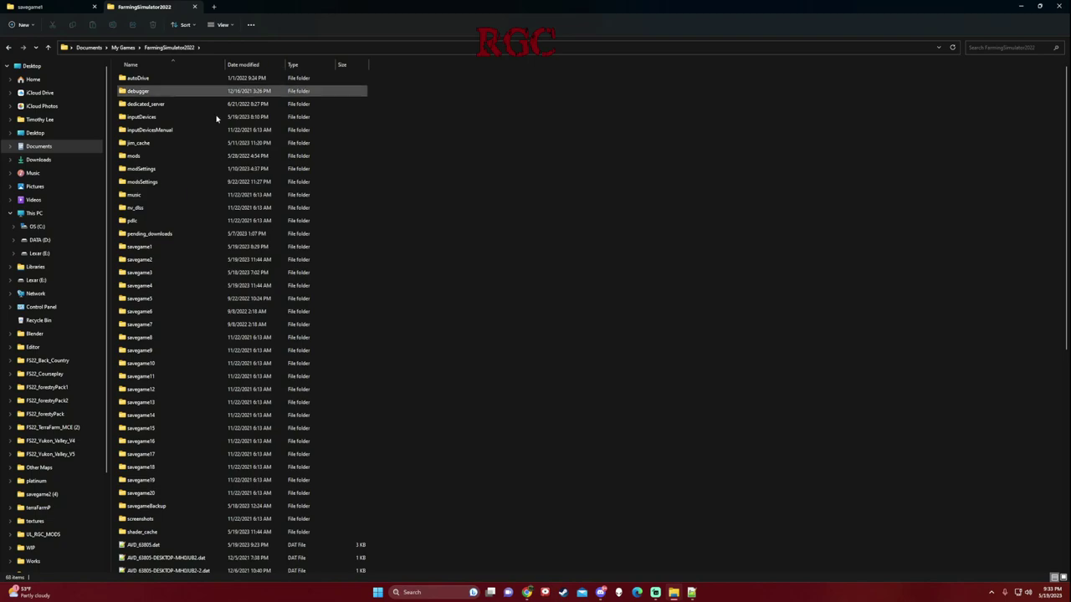
double_click(151, 276)
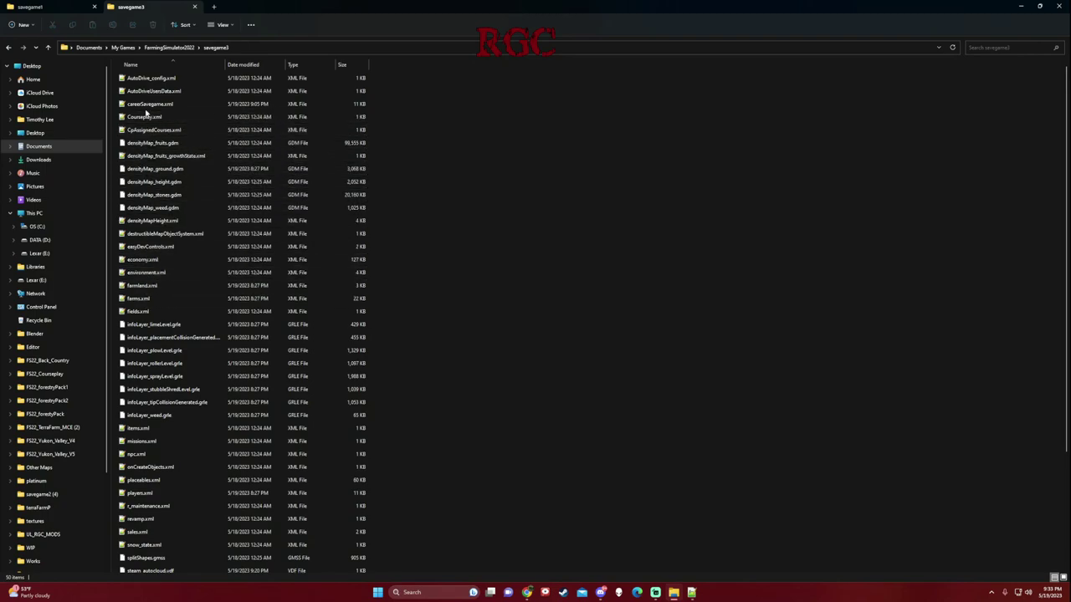
double_click(147, 104)
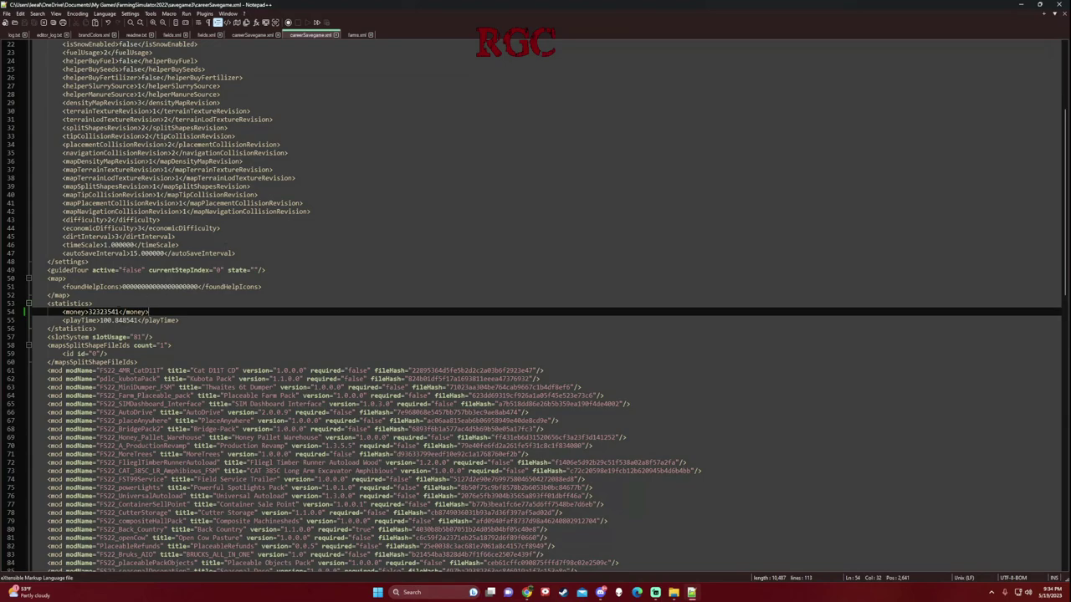
key(BackSpace)
key(BackSpace)
key(BackSpace)
key(BackSpace)
key(BackSpace)
key(BackSpace)
key(BackSpace)
key(BackSpace)
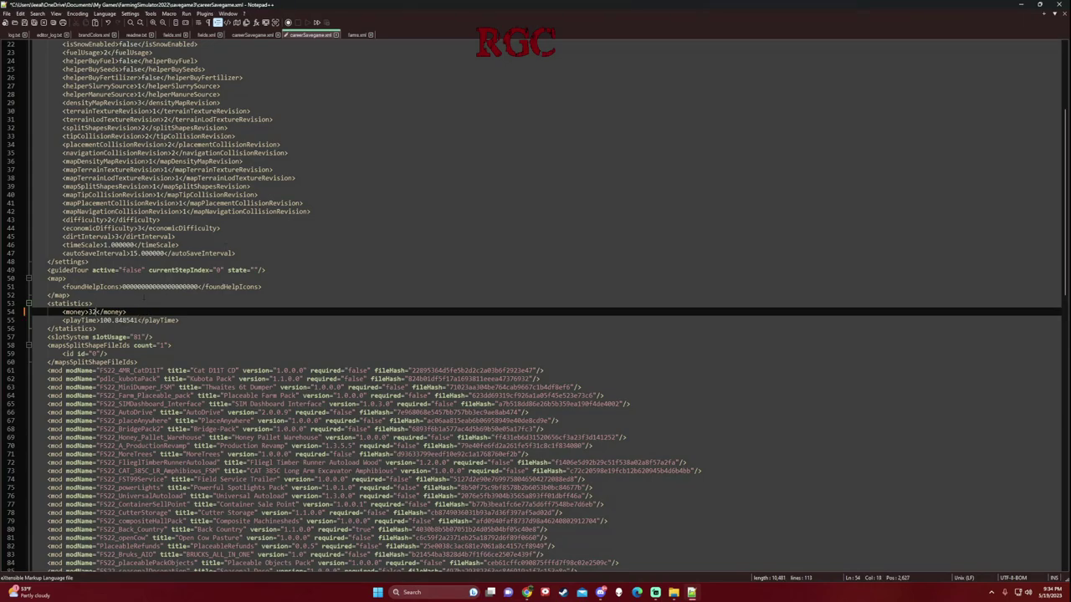
key(ctrl+z)
Save savegame3's careerSavegame.xml and return to the savegame3 folder in File Explorer.
scroll(535, 307, up, 3)
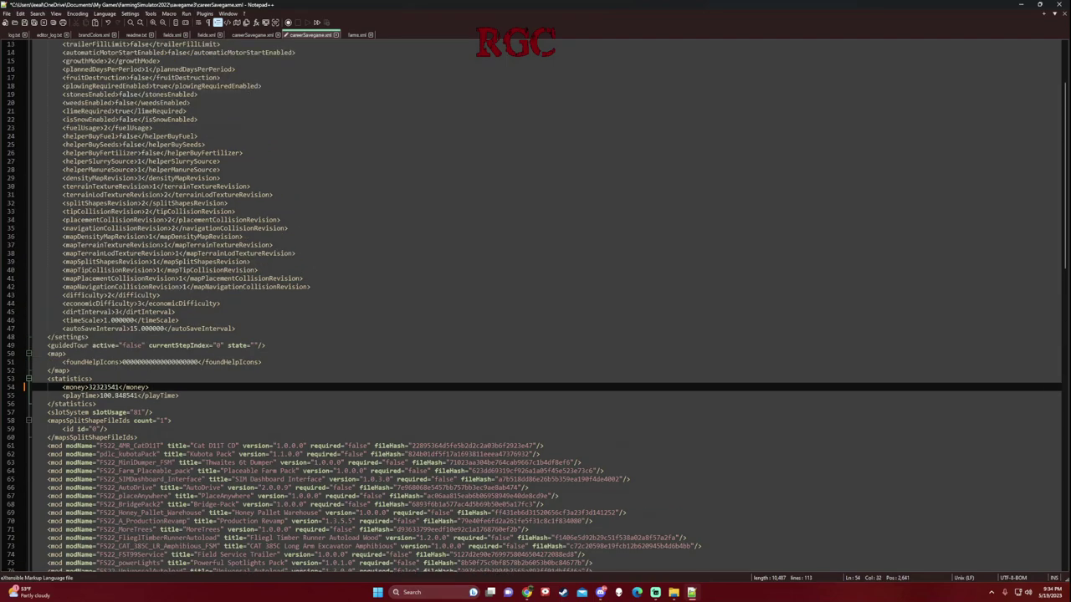
scroll(535, 307, up, 1)
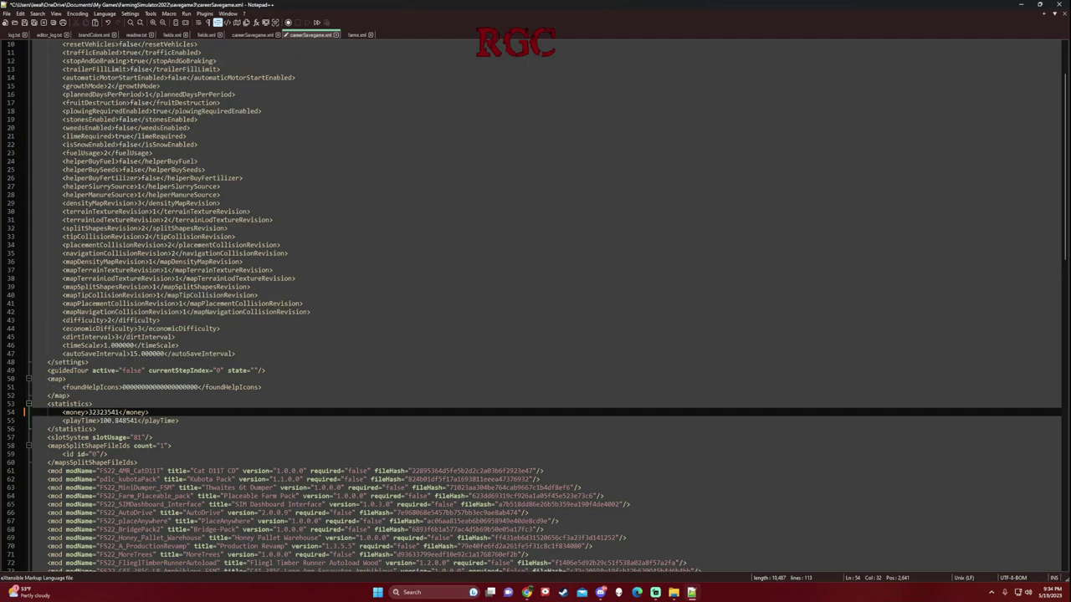
scroll(535, 307, up, 3)
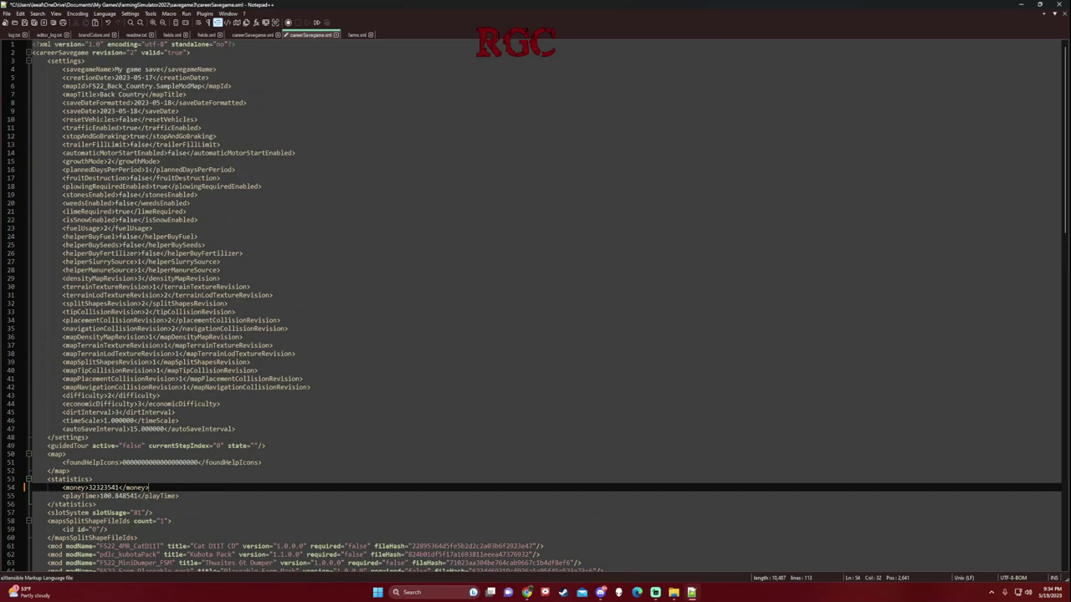
click(35, 23)
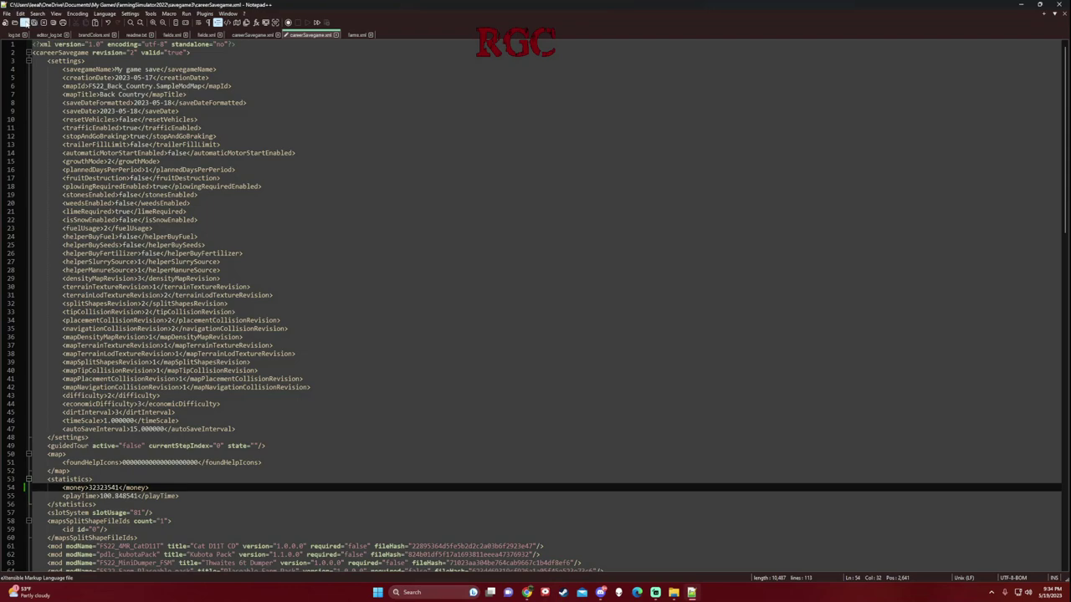
click(1022, 5)
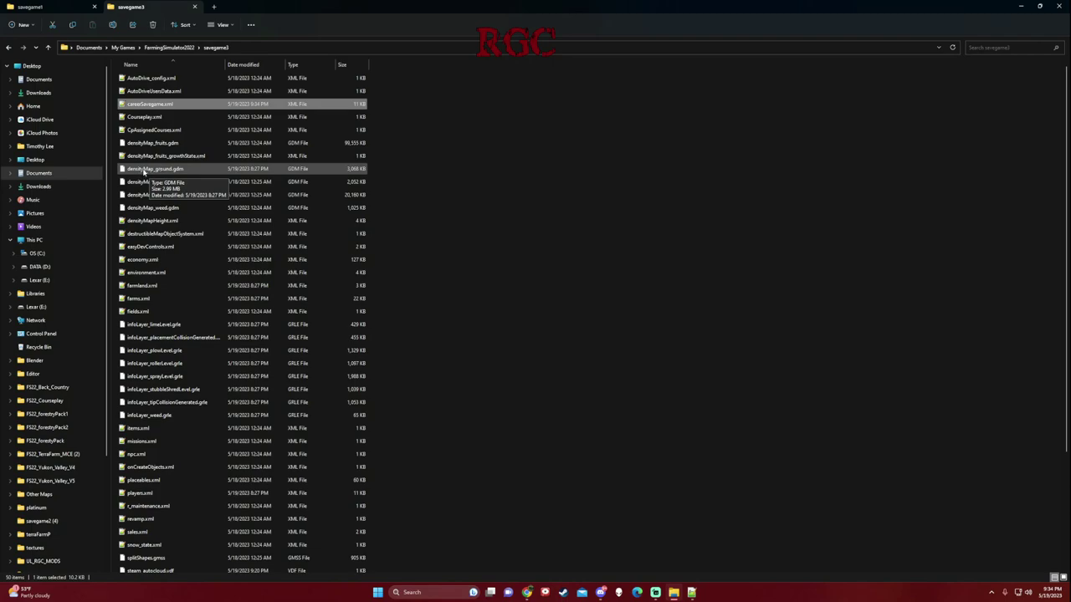
click(152, 171)
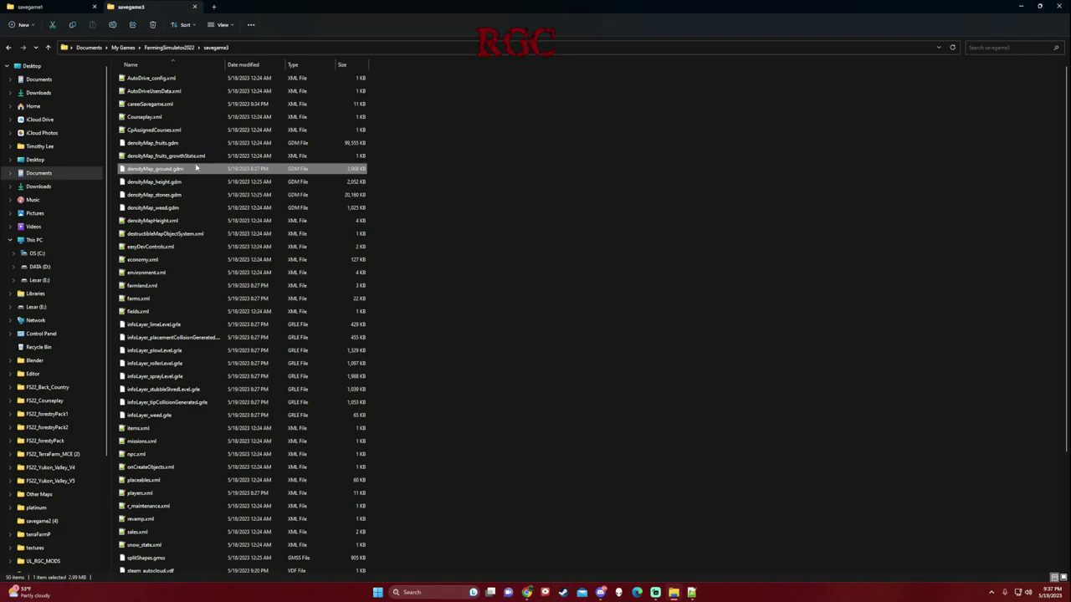
ctrl+click(167, 198)
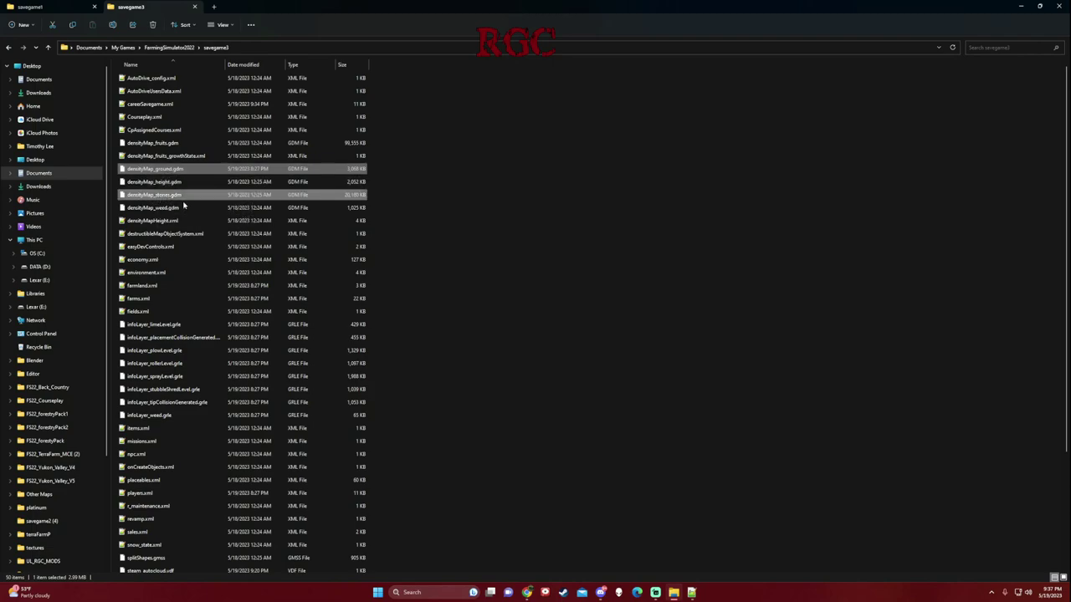
ctrl+click(186, 211)
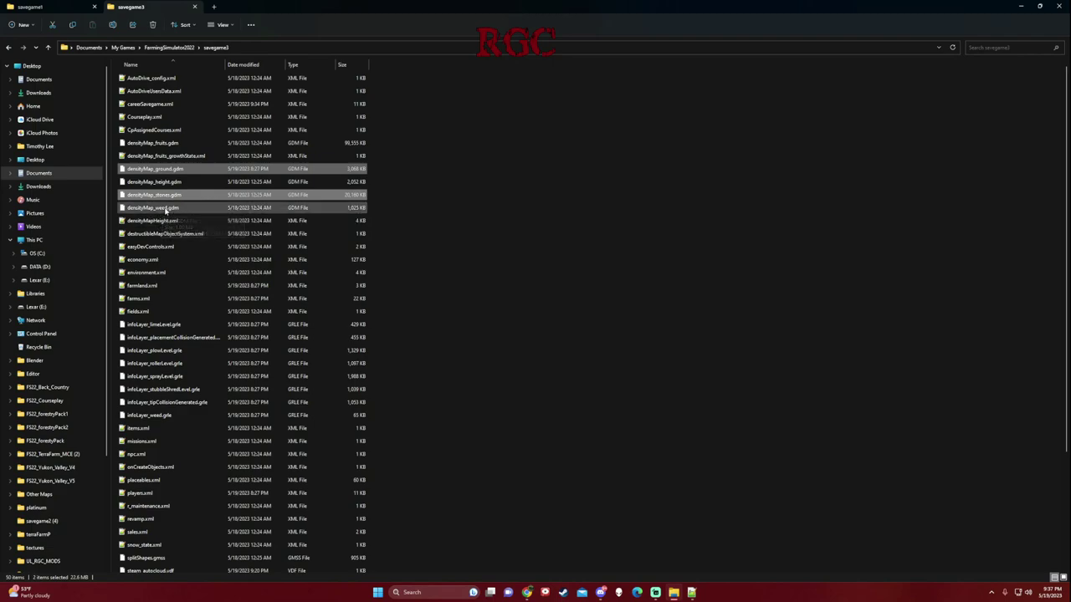
ctrl+click(167, 211)
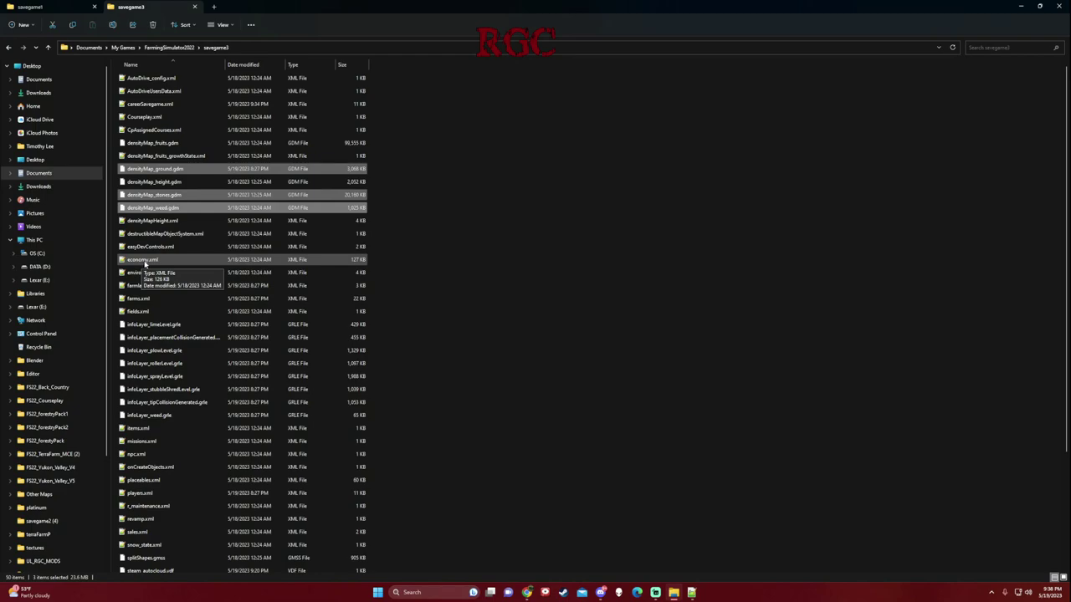
right_click(152, 262)
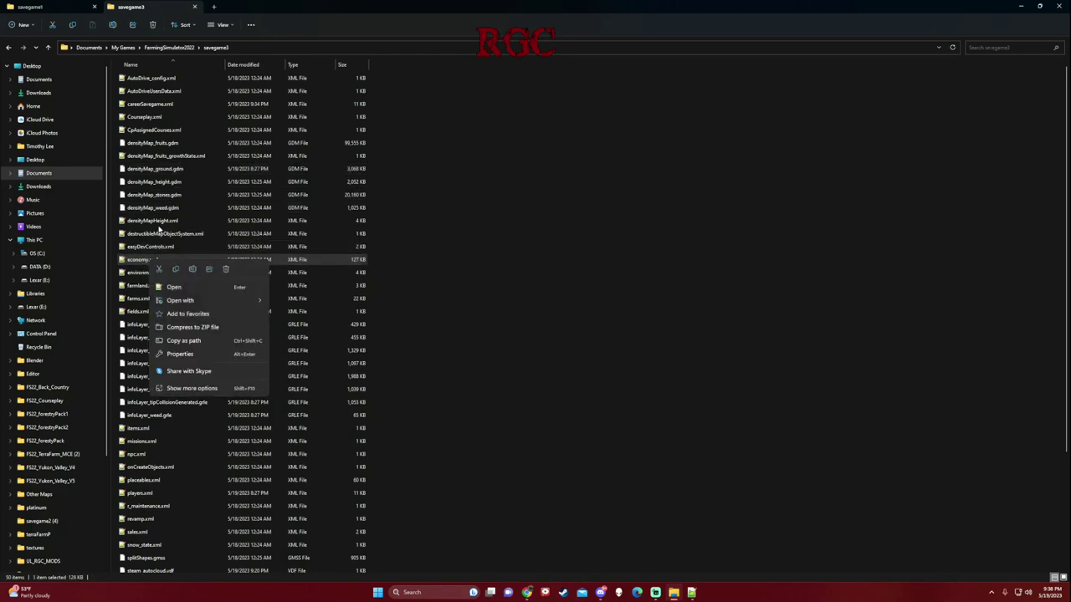
click(465, 168)
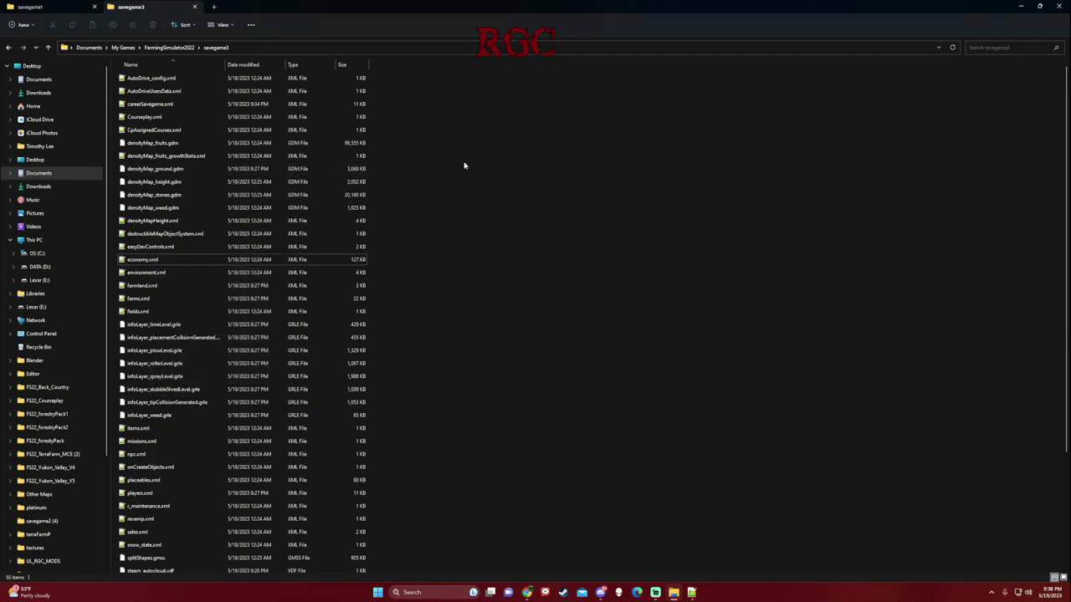
Select densityMap_ground.gdm, densityMap_stones.gdm, densityMap_weed.gdm, farmland.xml and farms.xml together in the savegame3 folder.
click(172, 174)
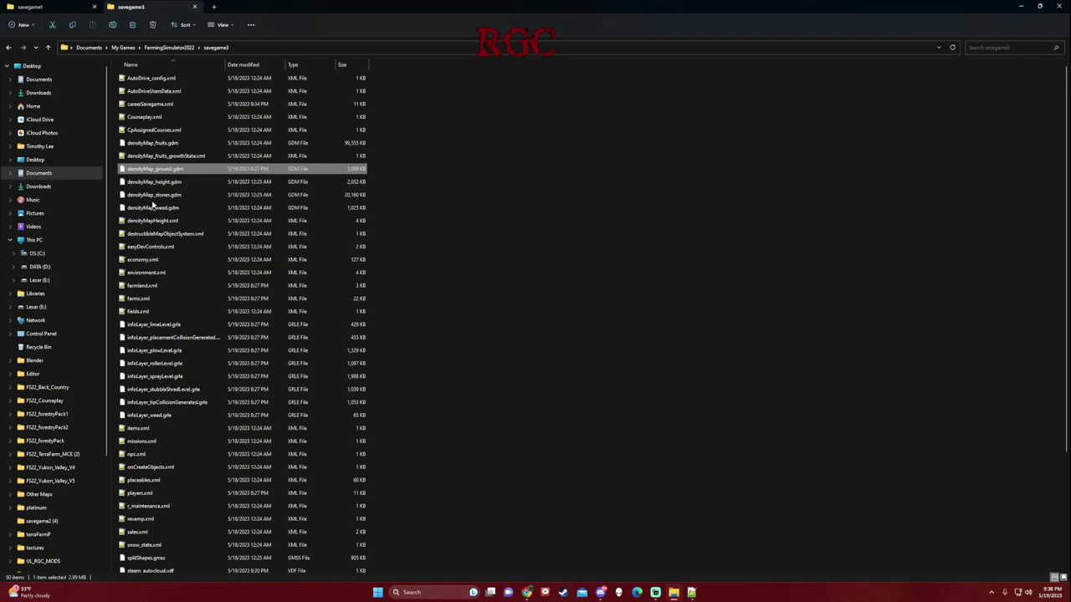
ctrl+click(165, 195)
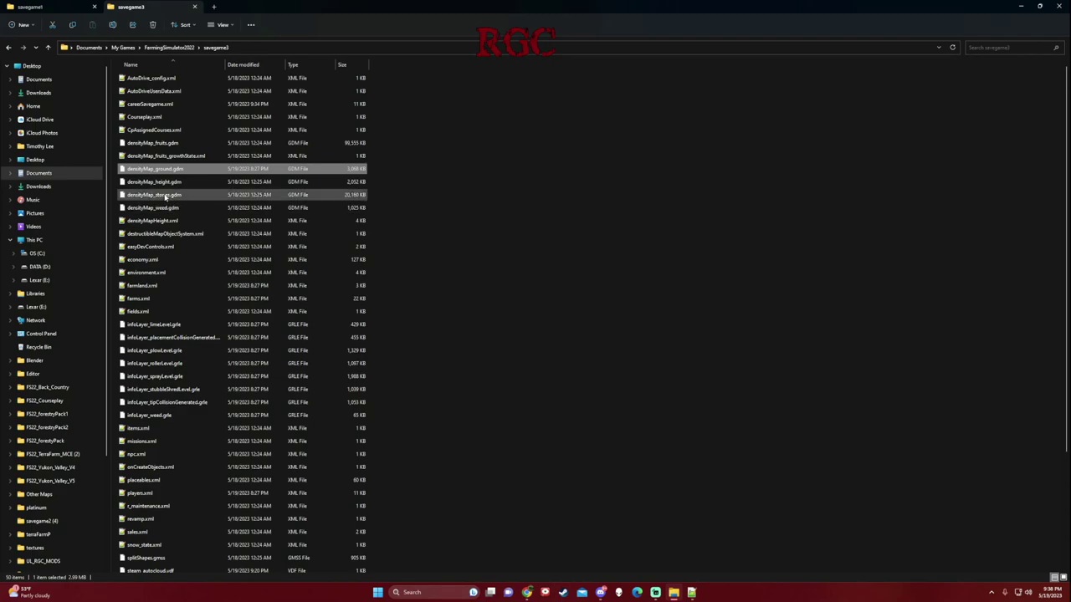
ctrl+click(165, 207)
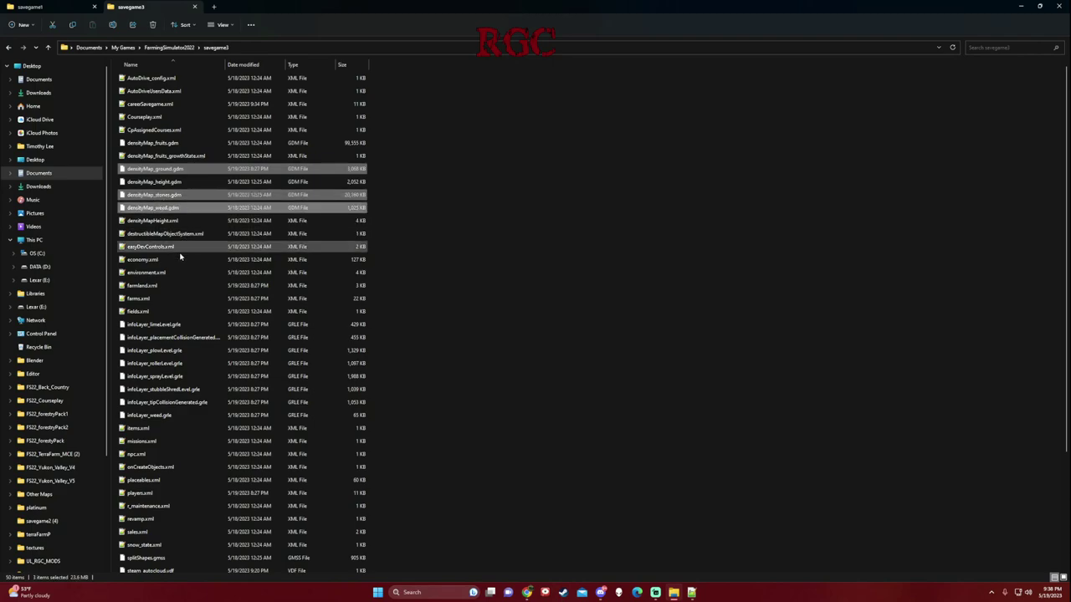
ctrl+click(141, 289)
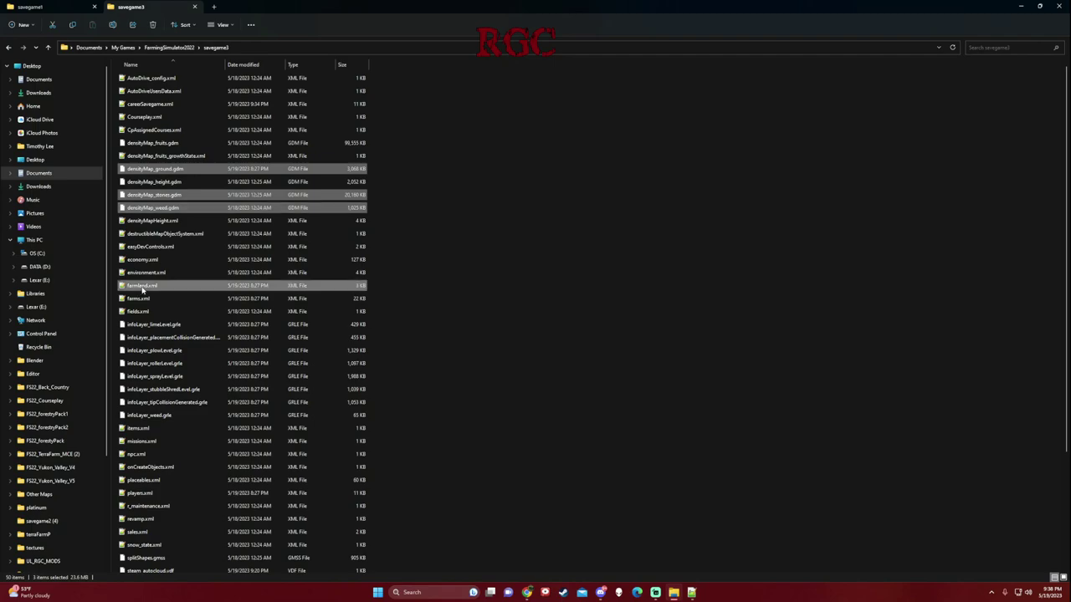
ctrl+click(224, 301)
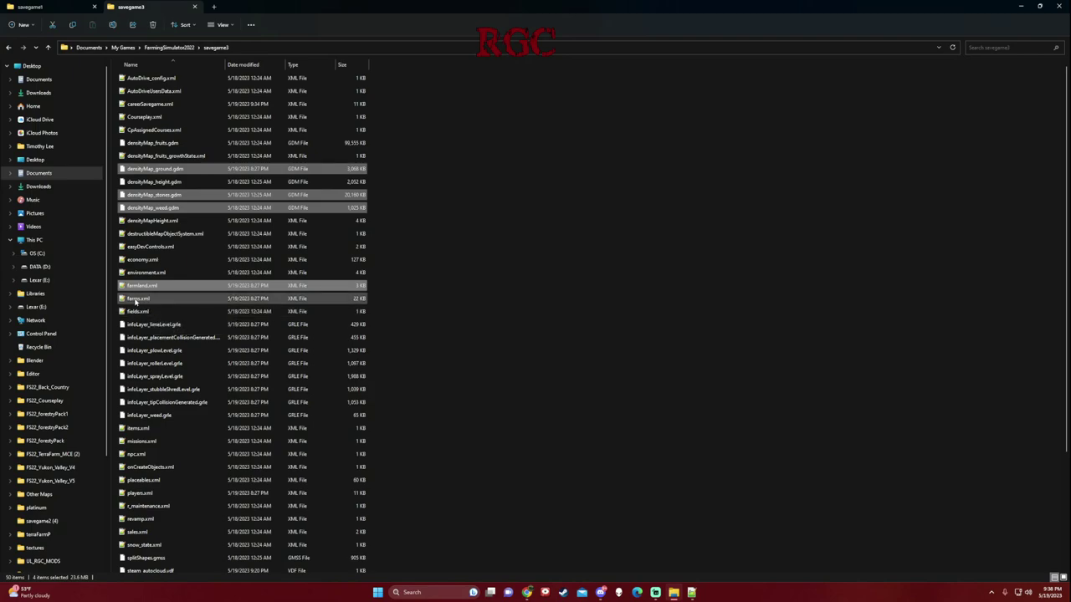
ctrl+click(219, 299)
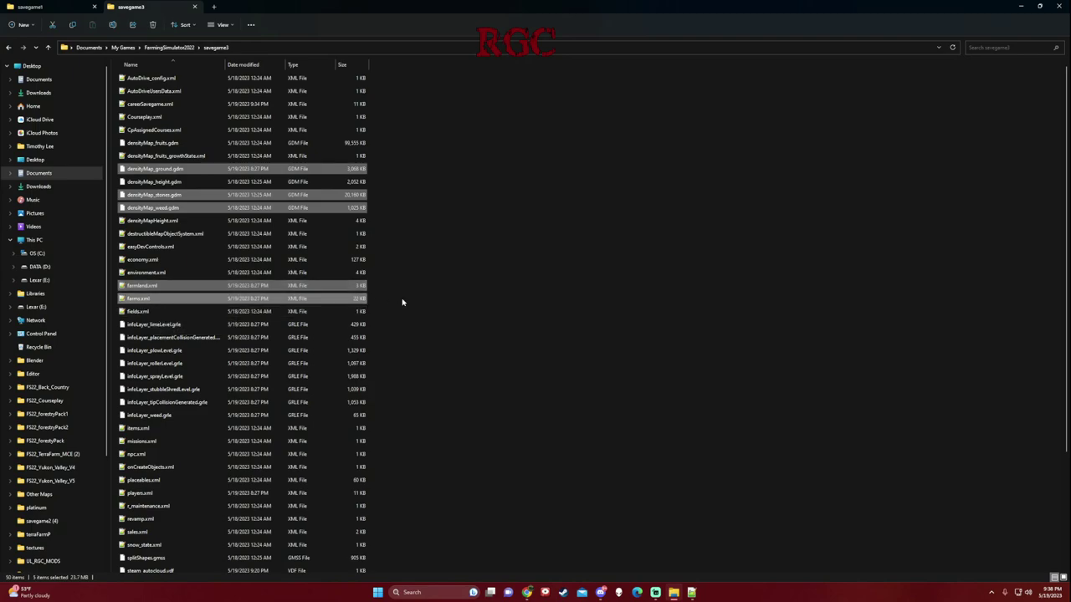
Add the infoLayer limeLevel, plowLevel, rollerLevel, sprayLevel, stubbleShredLevel and weed .grle files to the selection, leaving out placementCollisionGenerated and tipCollisionGenerated.
ctrl+click(144, 327)
ctrl+click(142, 338)
ctrl+click(141, 352)
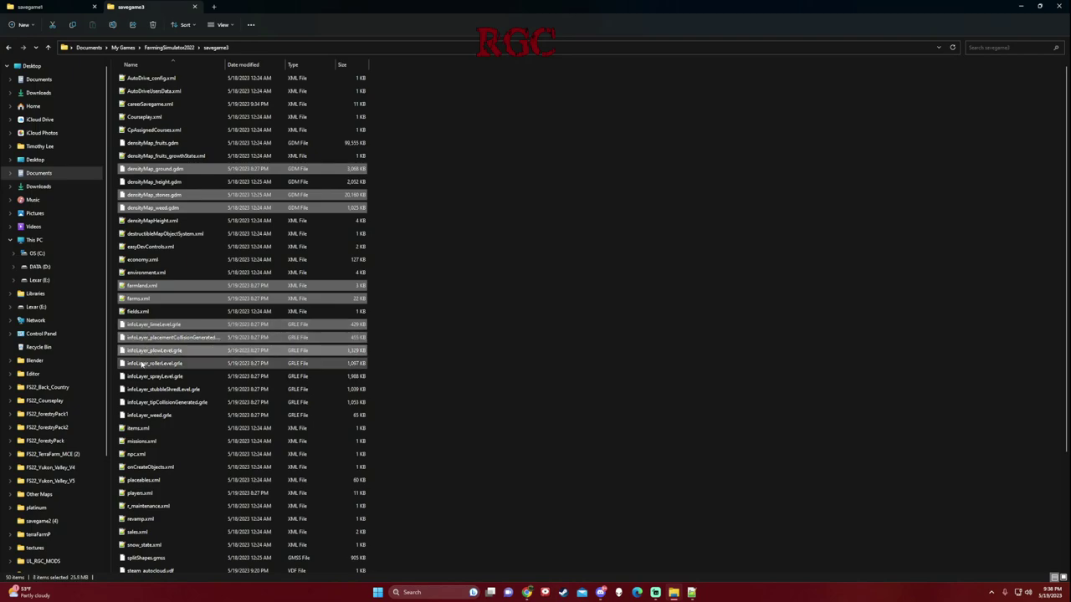
ctrl+click(142, 364)
ctrl+click(143, 377)
ctrl+click(144, 390)
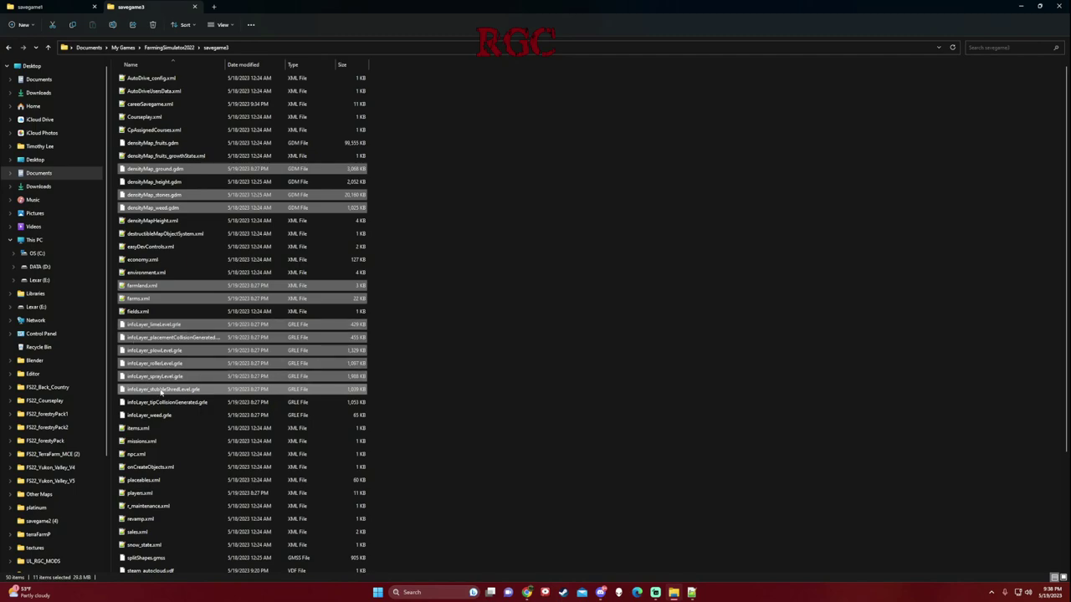
ctrl+click(142, 403)
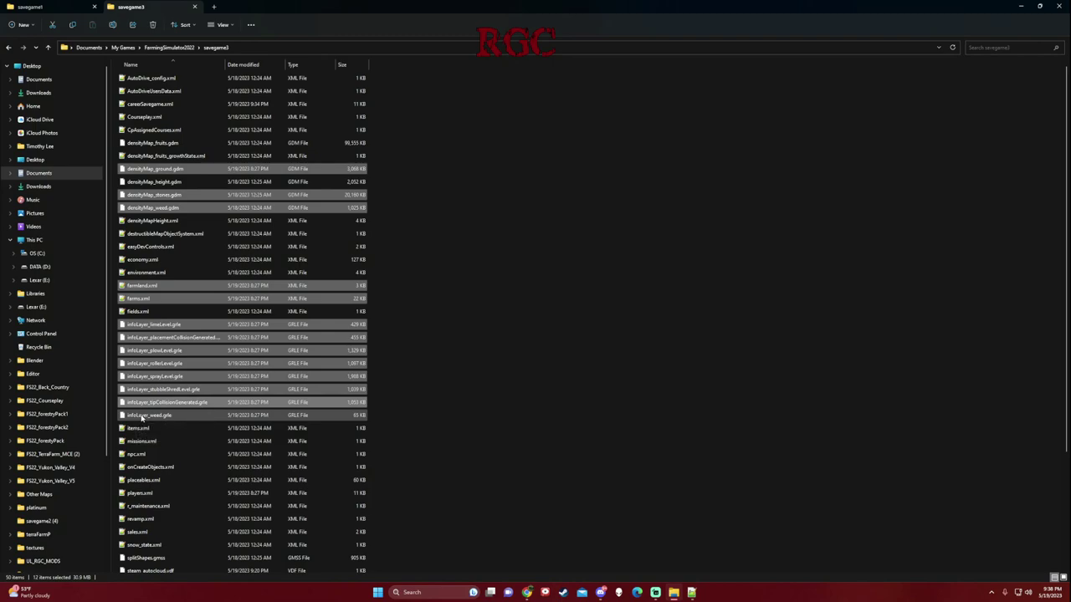
ctrl+click(148, 404)
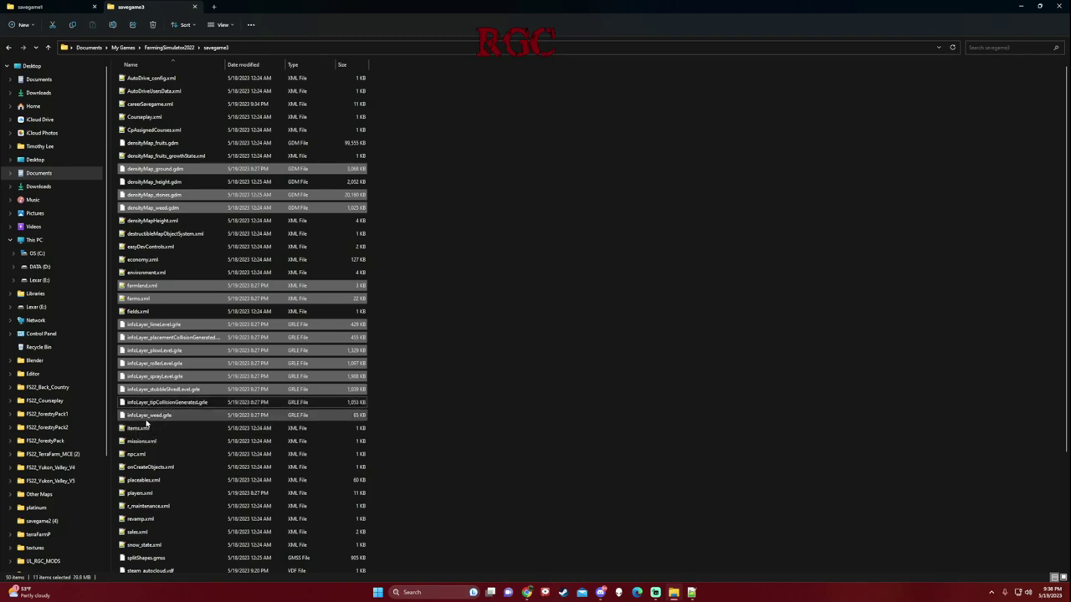
ctrl+click(163, 415)
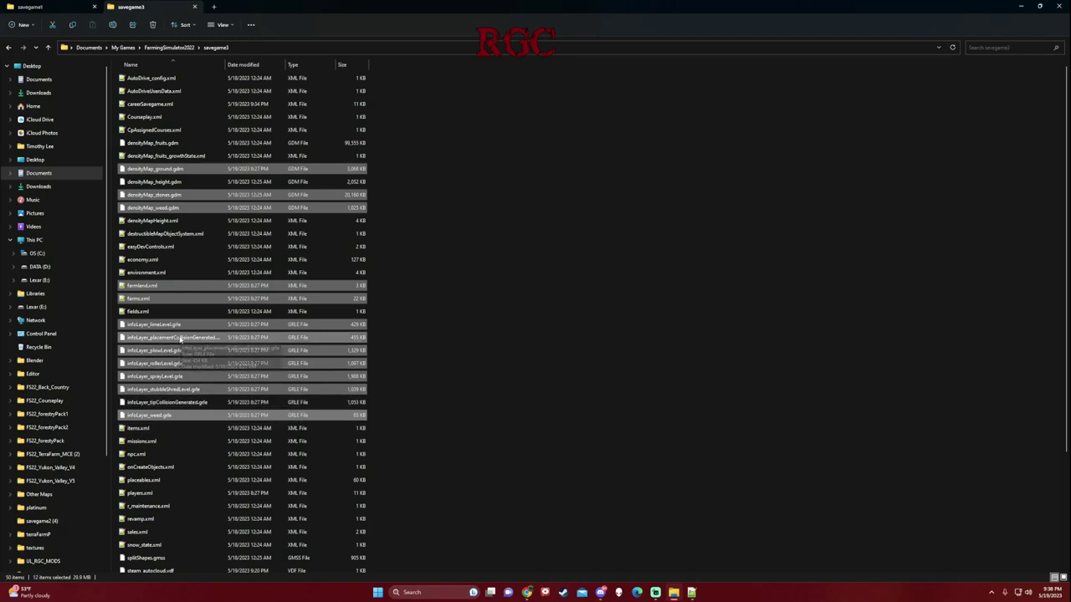
ctrl+click(179, 338)
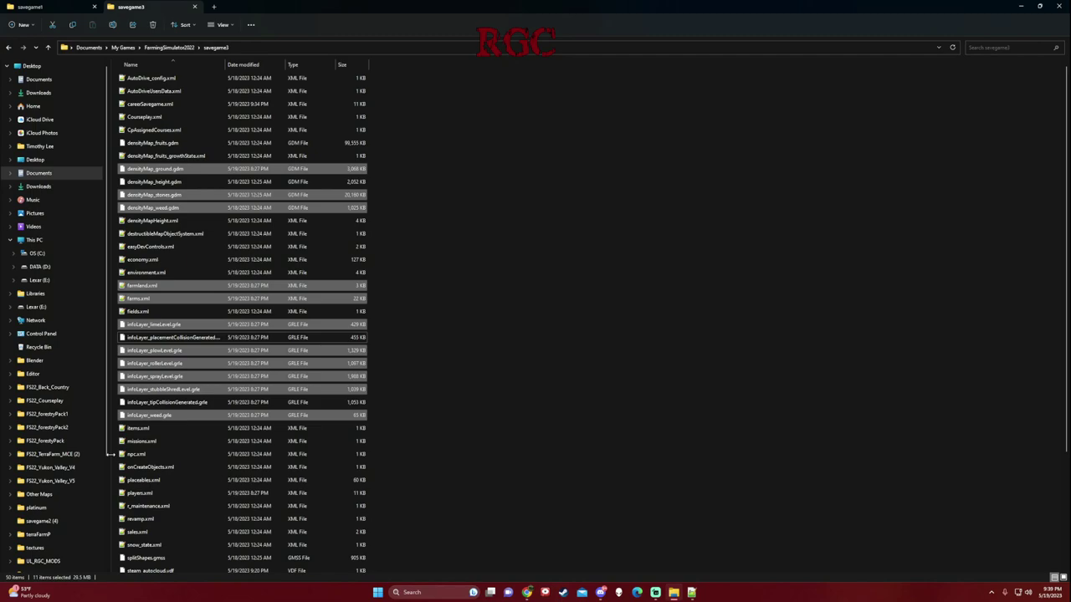
Add players.xml, vehicles.xml and weed_growthState.xml to the selected savegame3 files.
ctrl+click(139, 493)
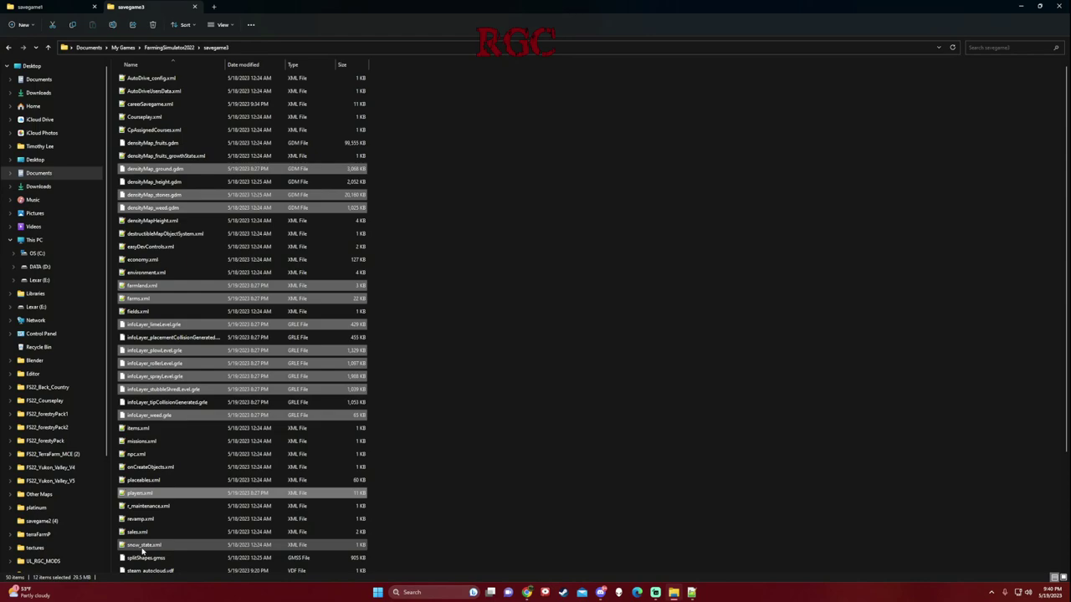
scroll(154, 552, down, 2)
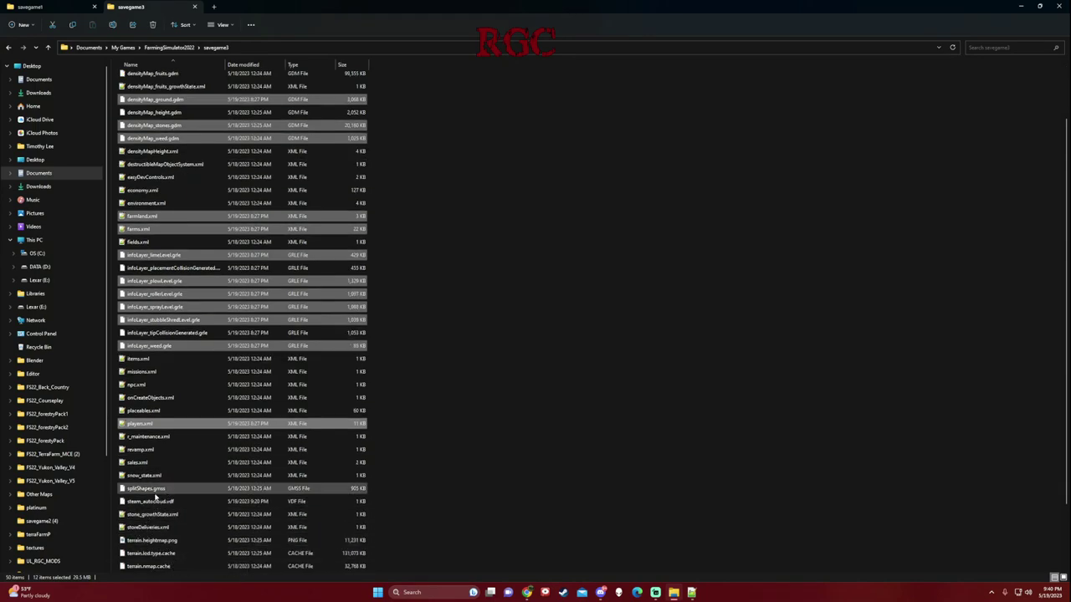
scroll(154, 497, down, 1)
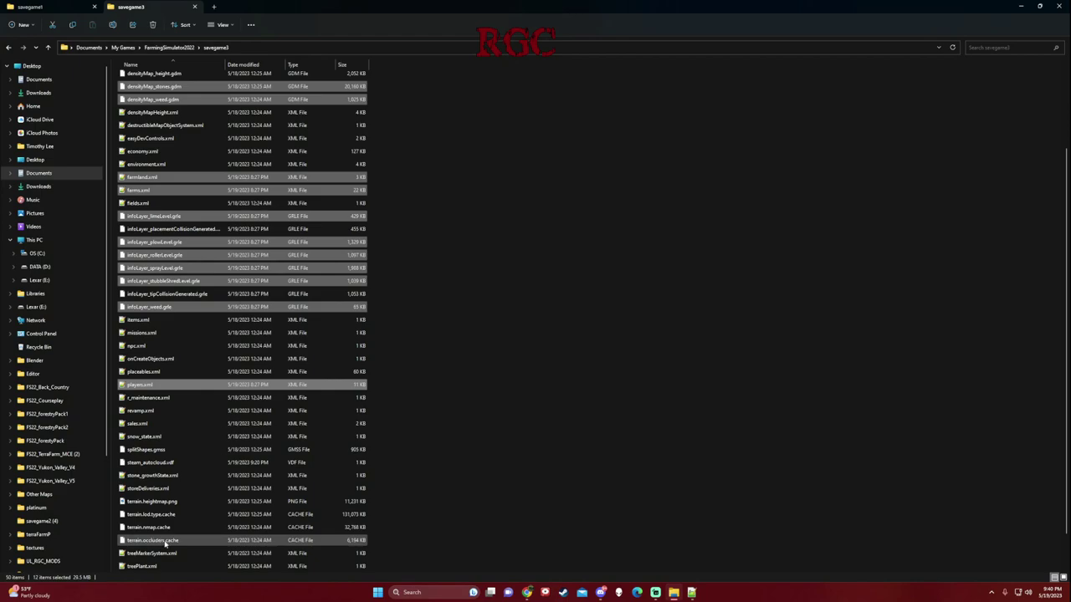
scroll(163, 542, down, 1)
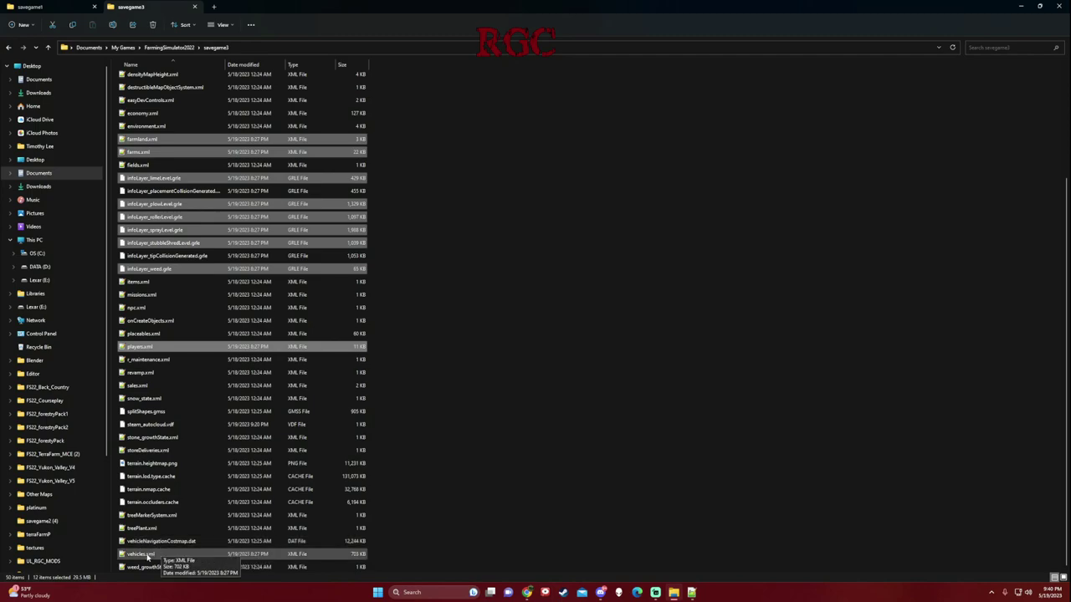
ctrl+click(142, 555)
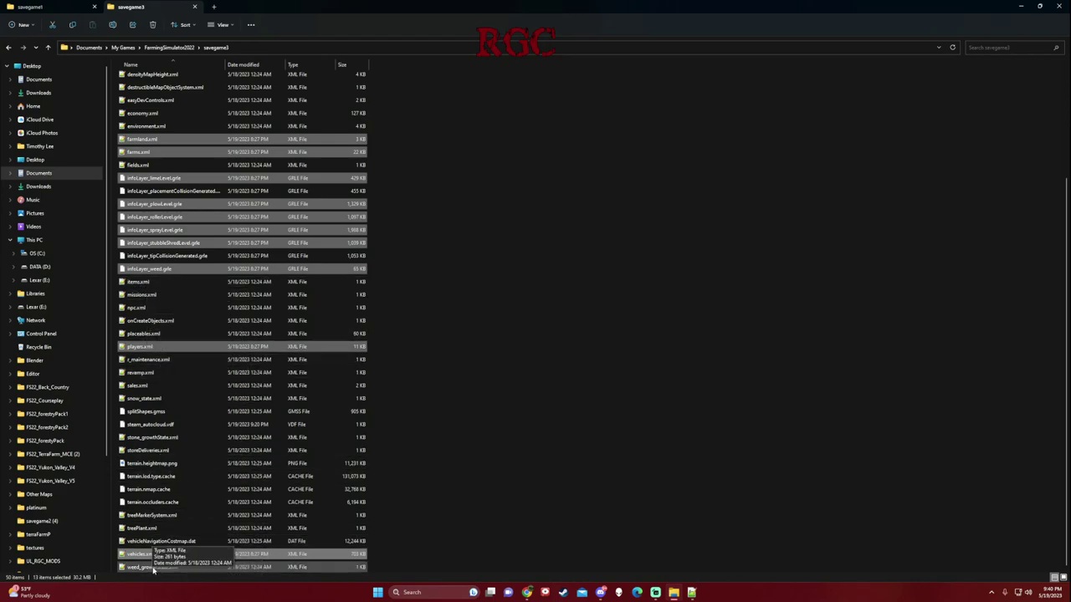
ctrl+click(145, 284)
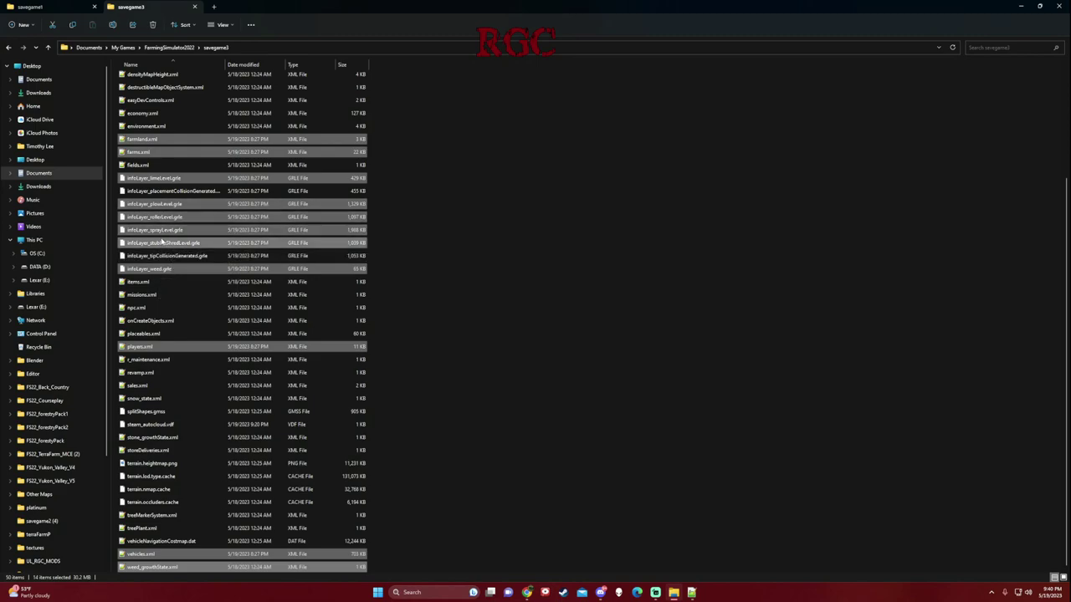
Copy the selected savegame3 files into the savegame1 folder, replace the existing files there, and close File Explorer.
right_click(159, 207)
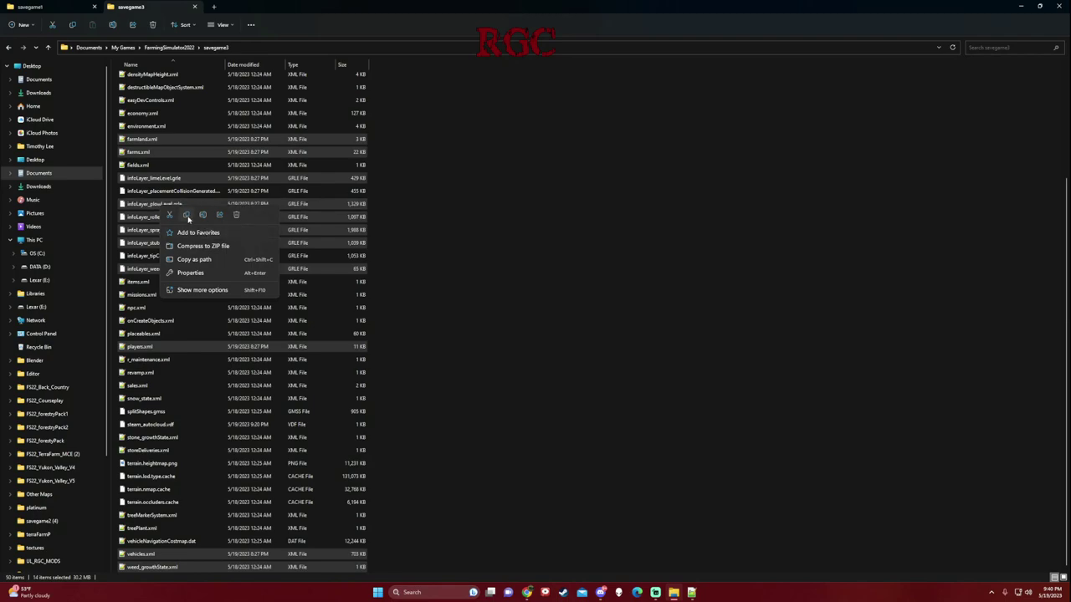
click(186, 216)
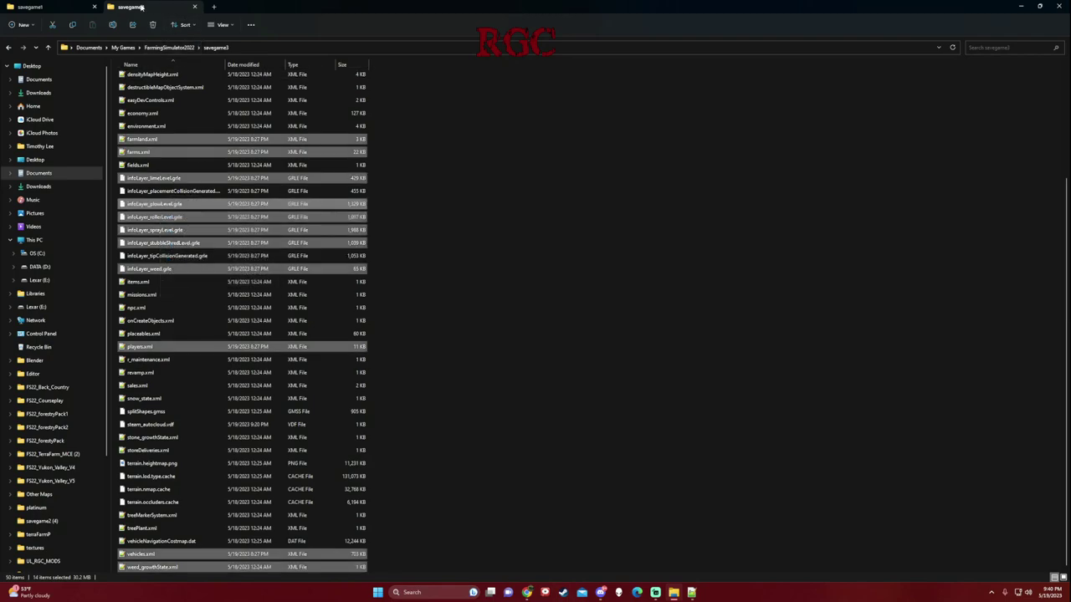
click(47, 6)
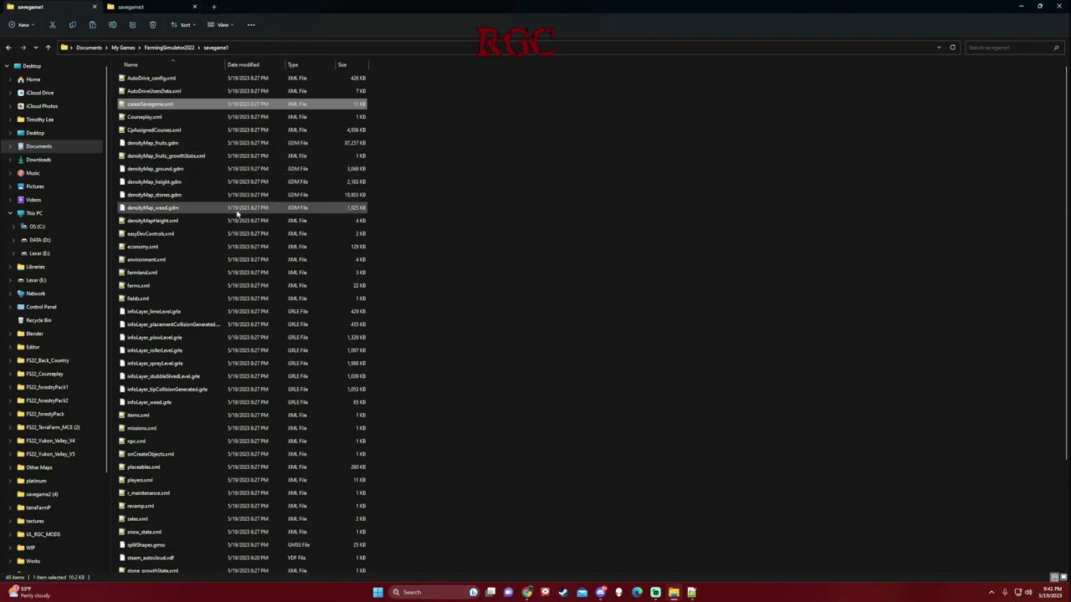
right_click(444, 265)
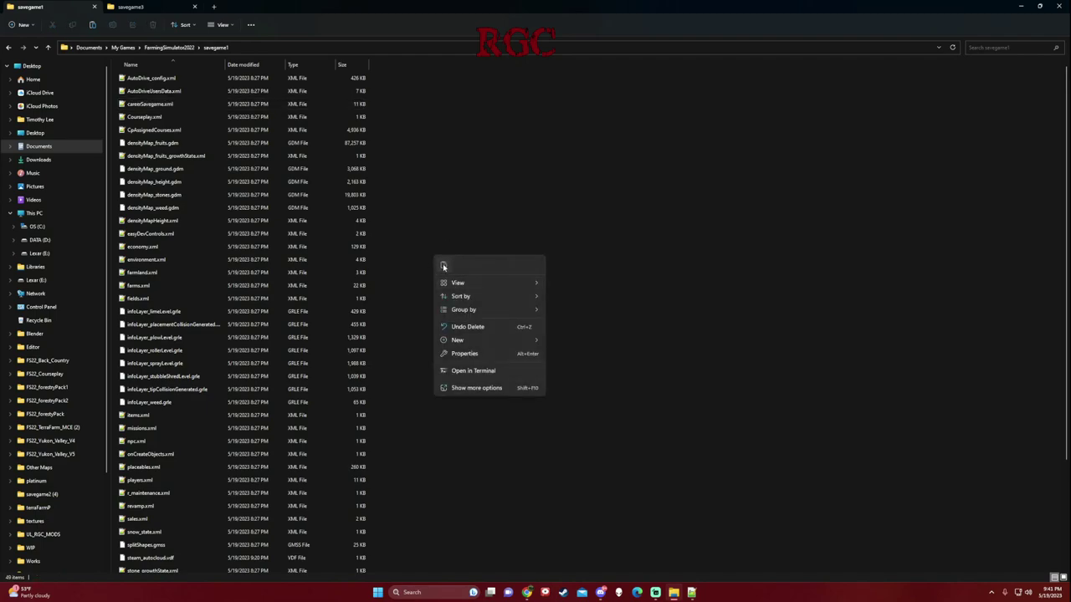
click(443, 264)
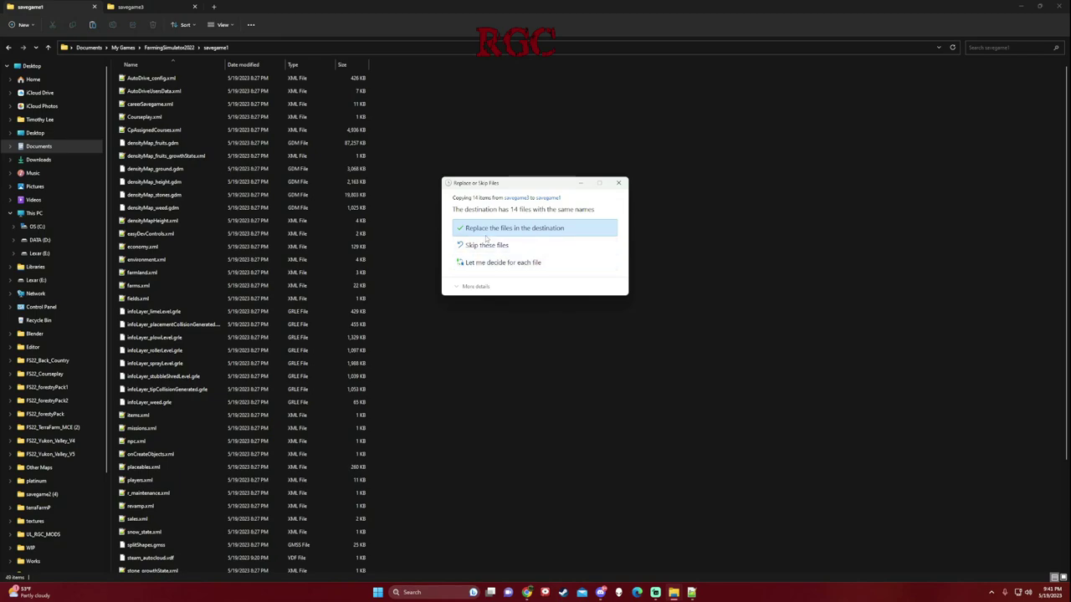
click(476, 230)
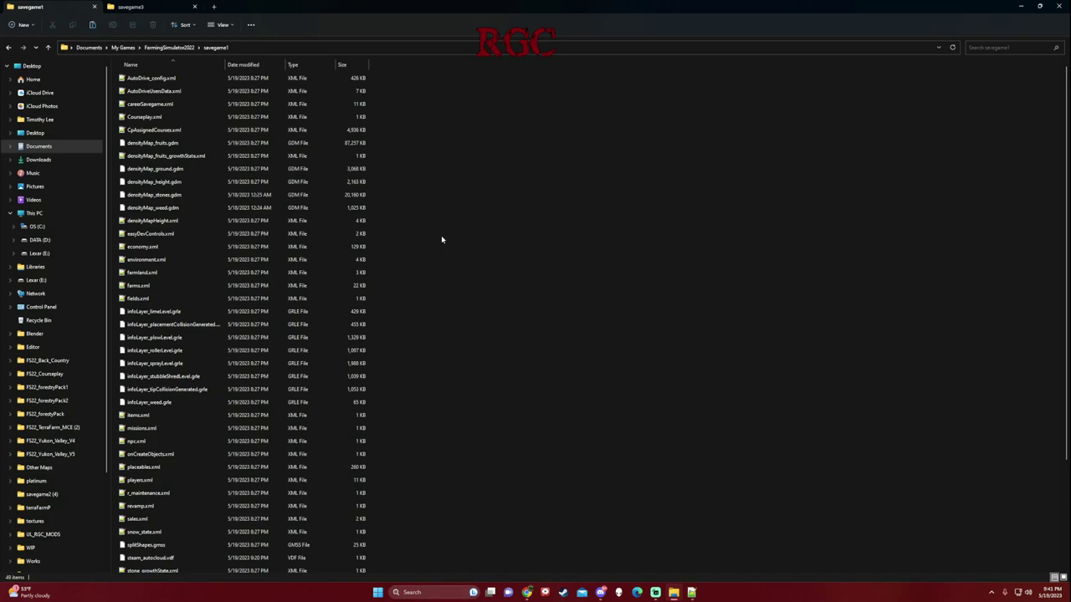
click(1058, 6)
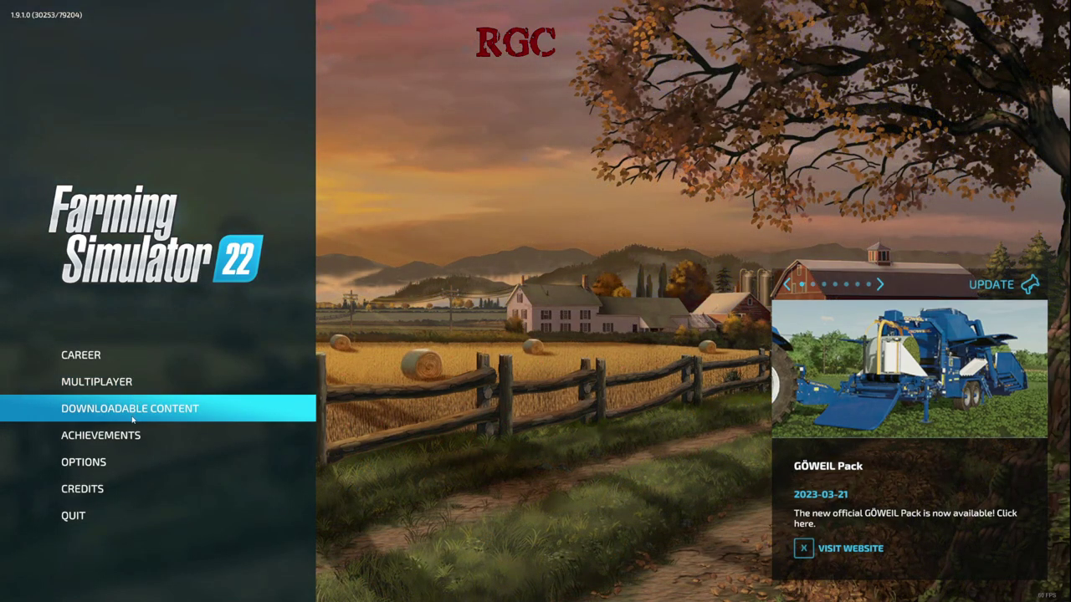
In Farming Simulator 22, create a multiplayer game from Game save 3 with the existing mod selection and settings, and start it.
click(99, 381)
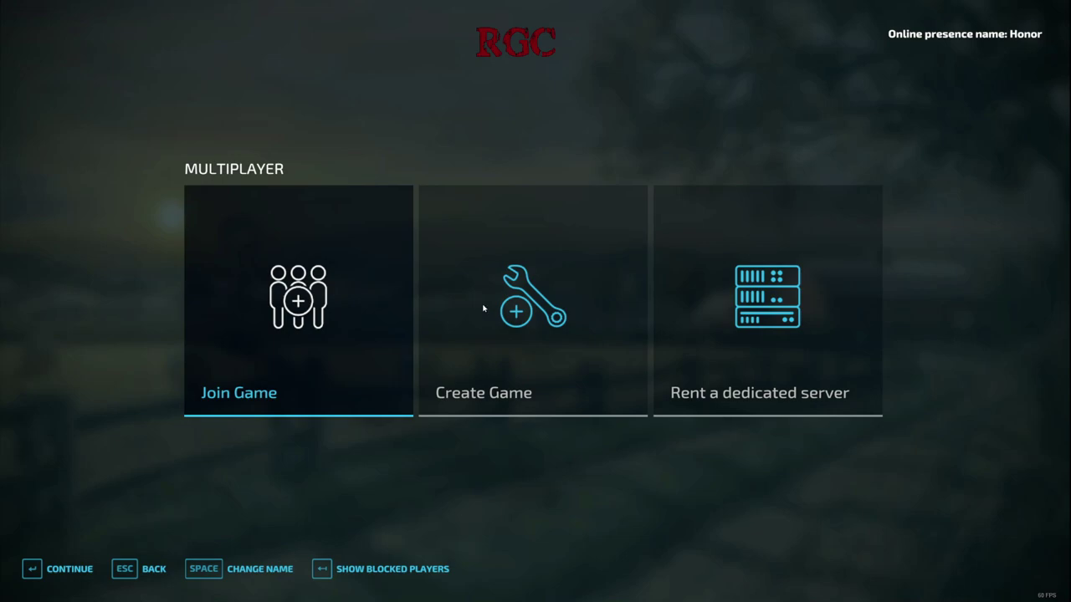
click(519, 311)
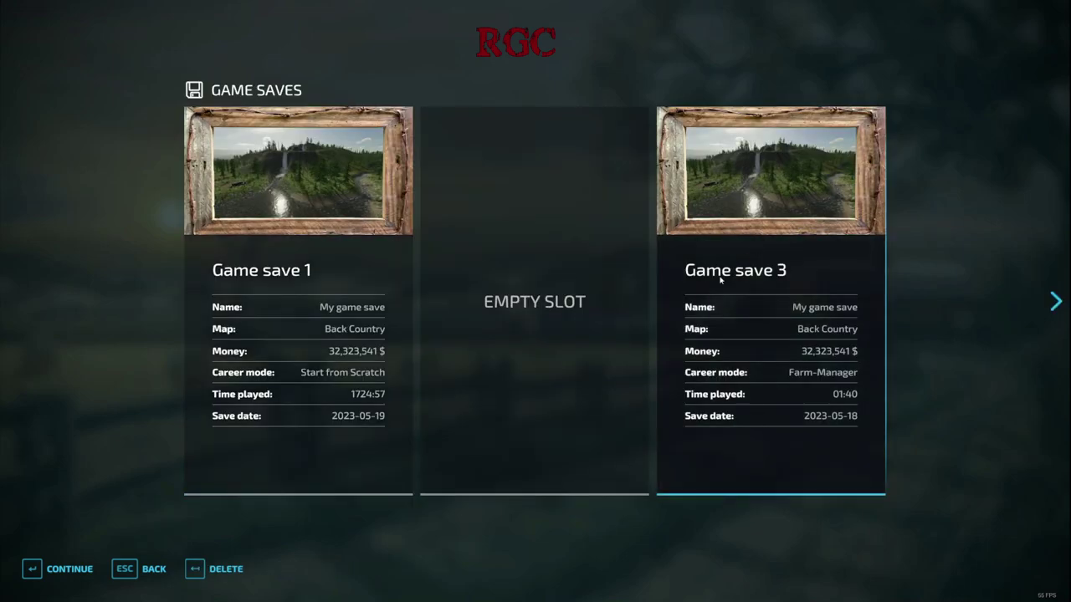
click(31, 568)
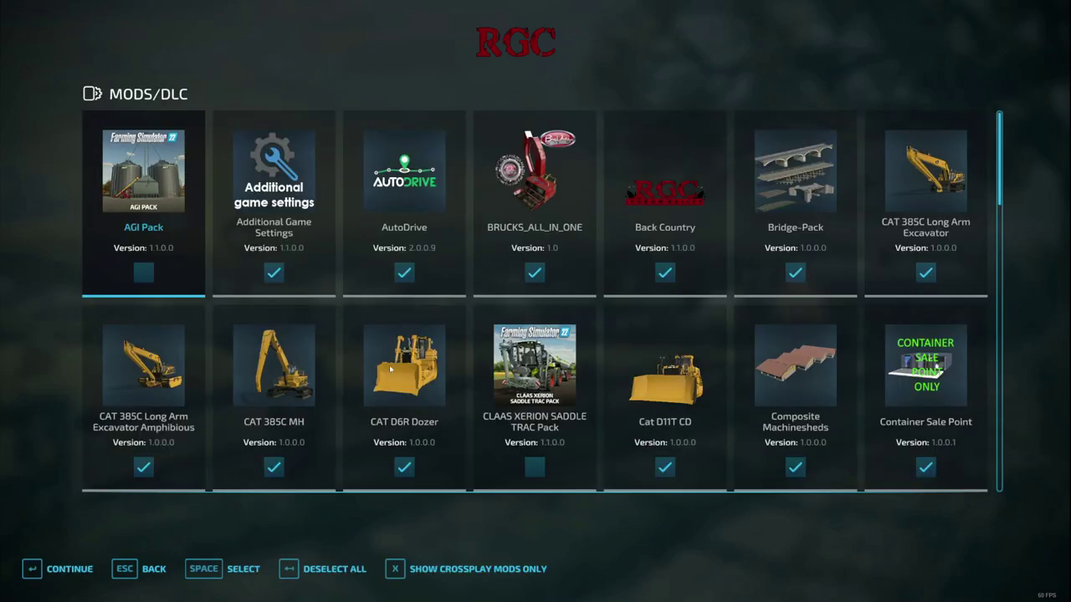
click(60, 577)
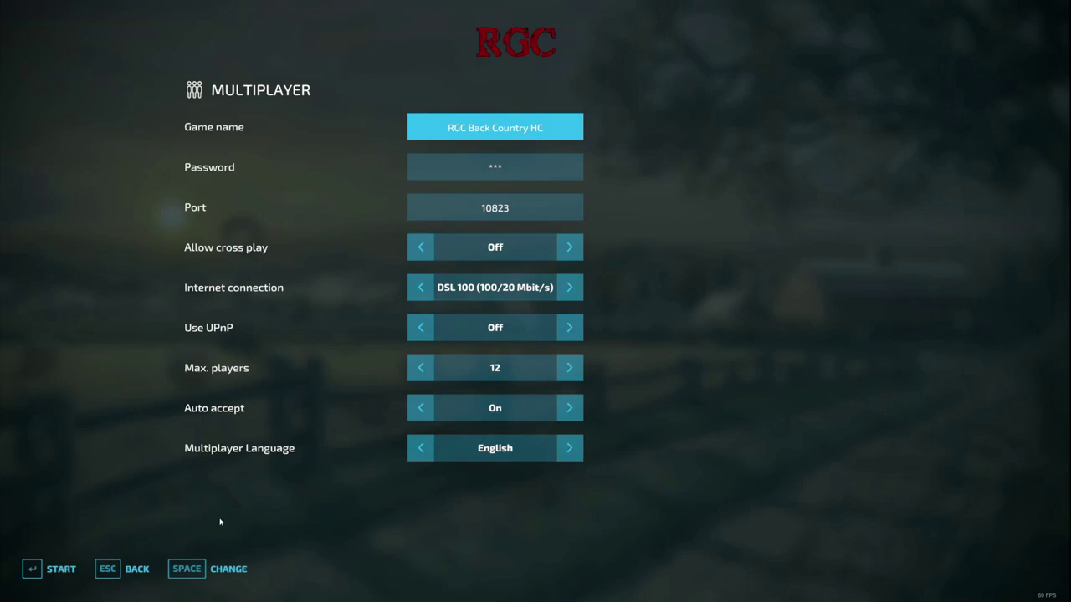
click(56, 572)
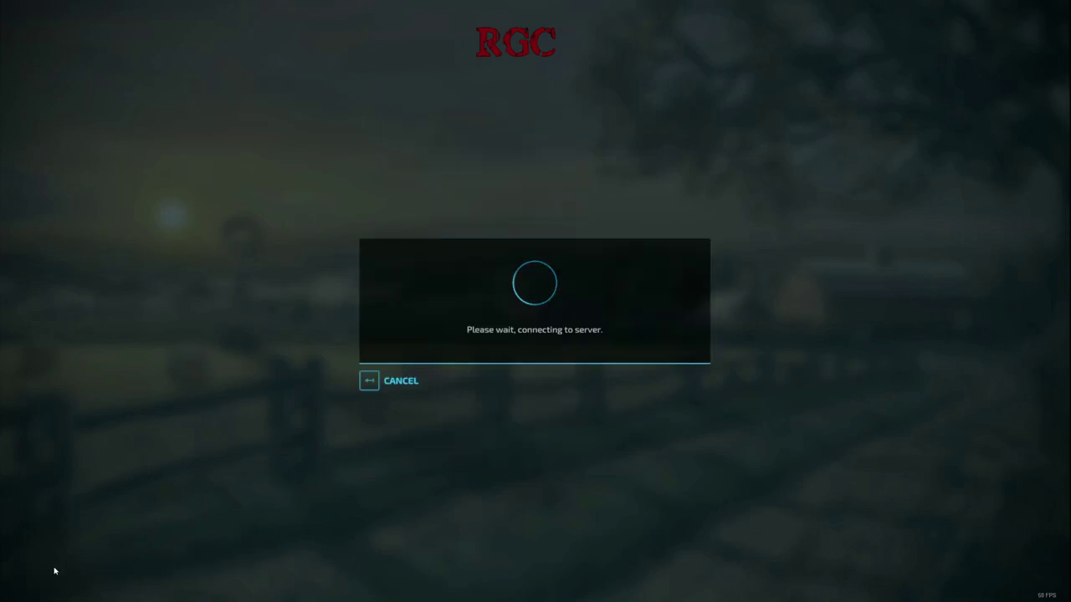